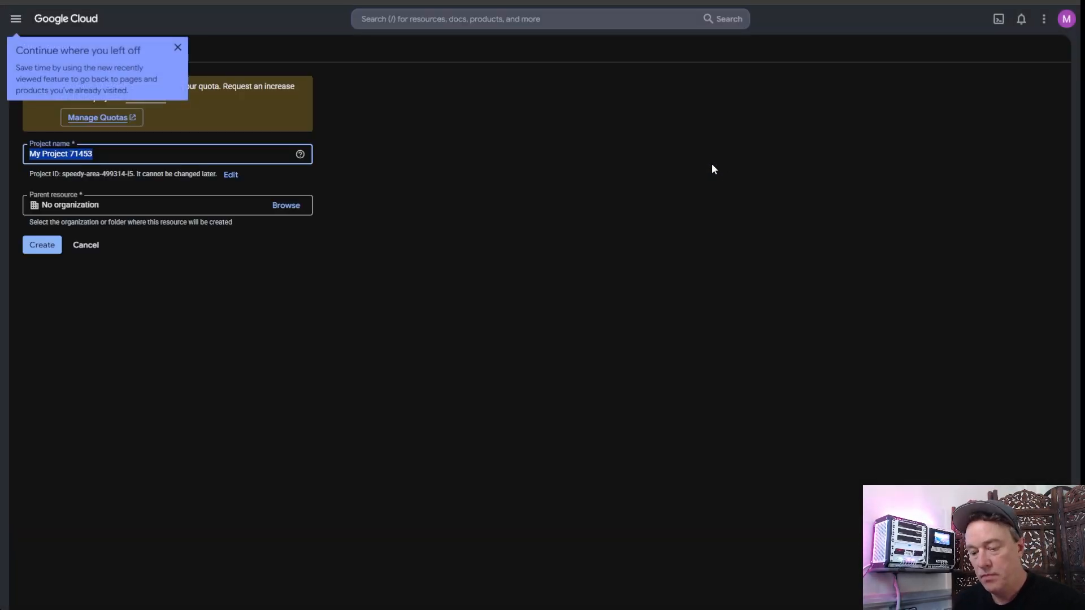
# Step: Create a new project named Skool-Tutorial with no organization as its parent resource
pyautogui.write('Sk')
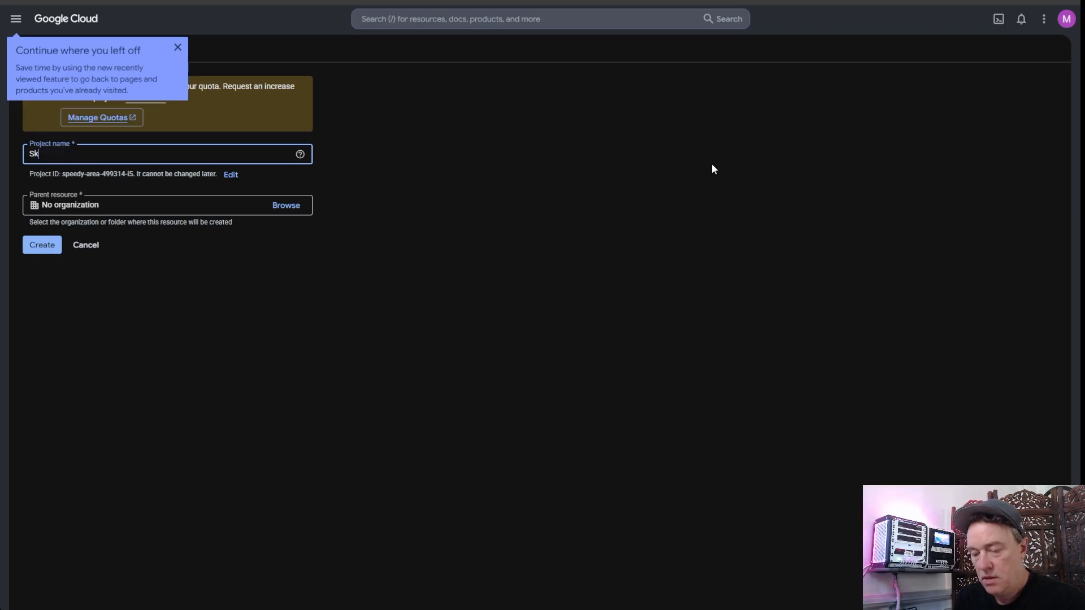
pyautogui.write('ool')
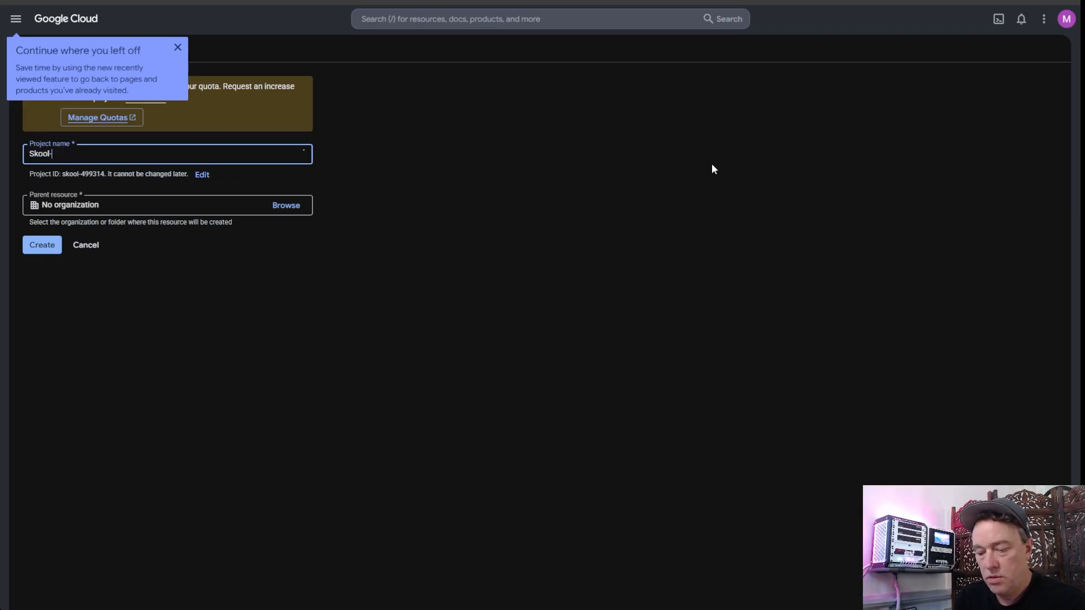
pyautogui.write('-Tutoria')
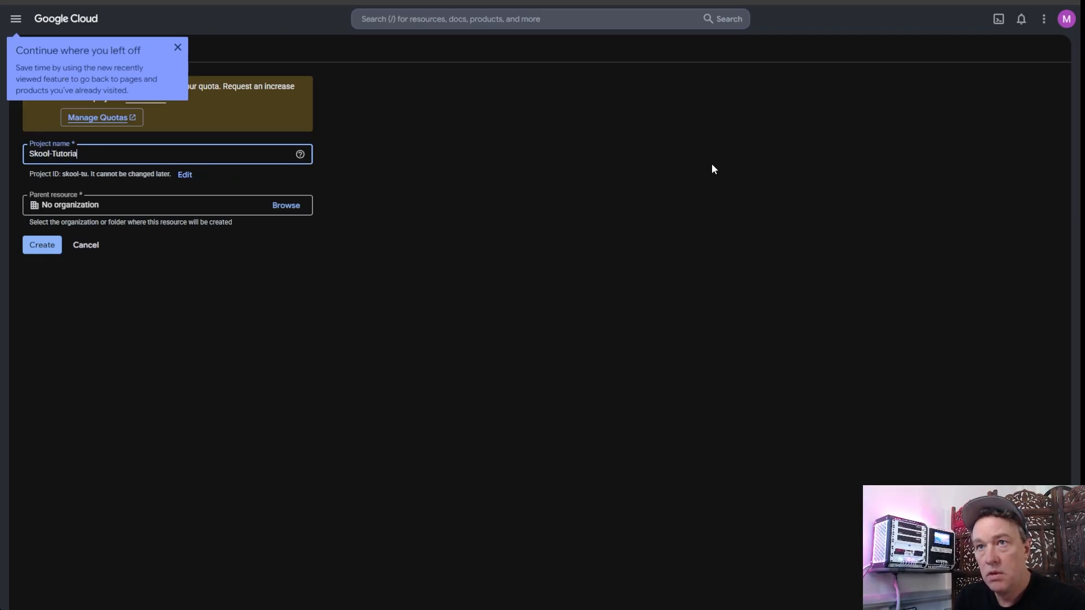
pyautogui.write('l')
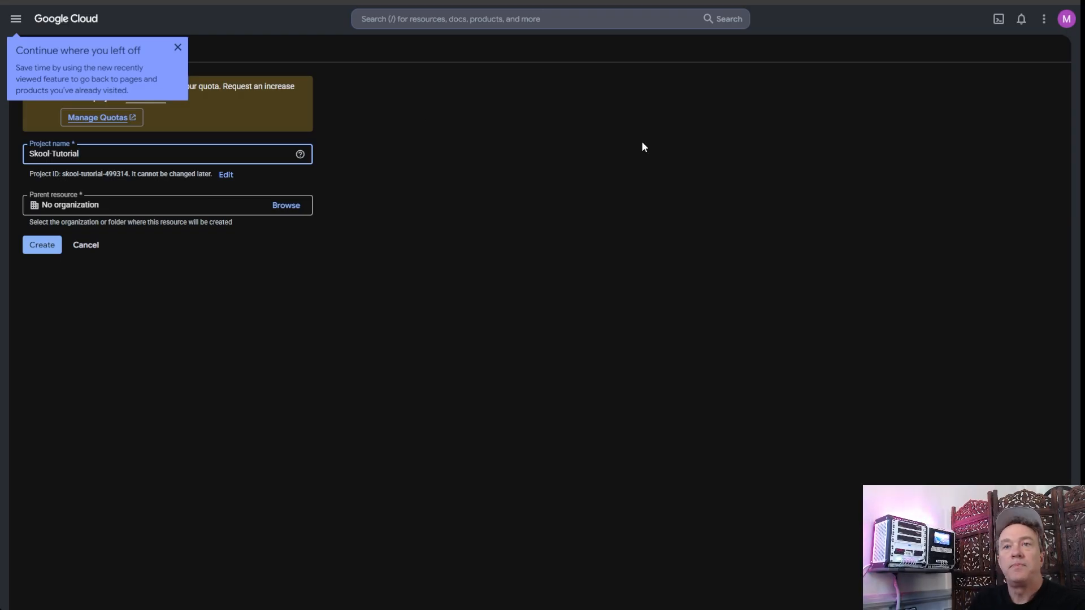
pyautogui.click(110, 203)
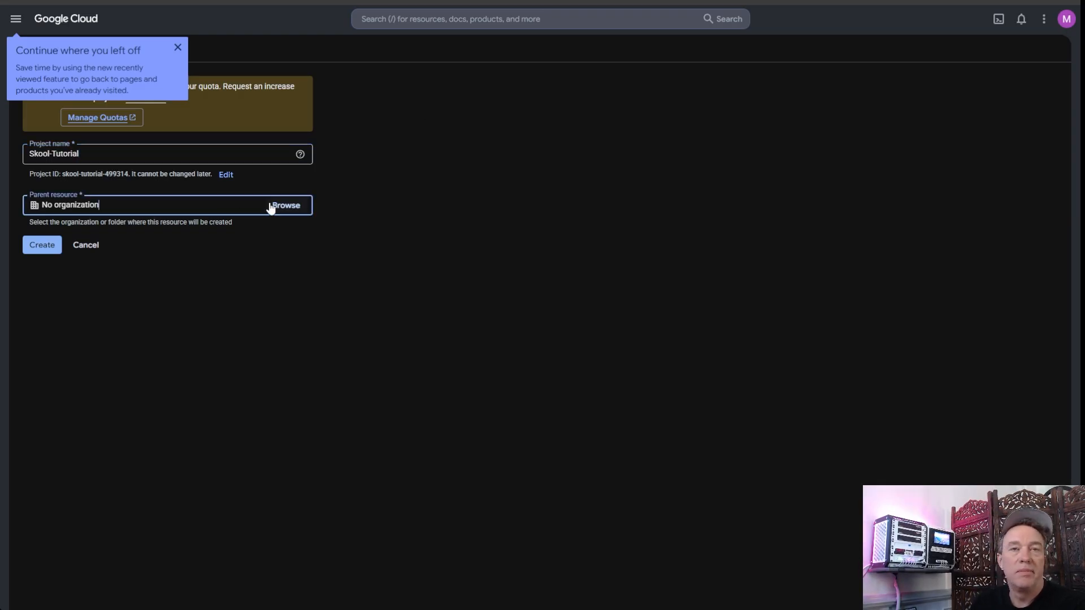
pyautogui.click(51, 247)
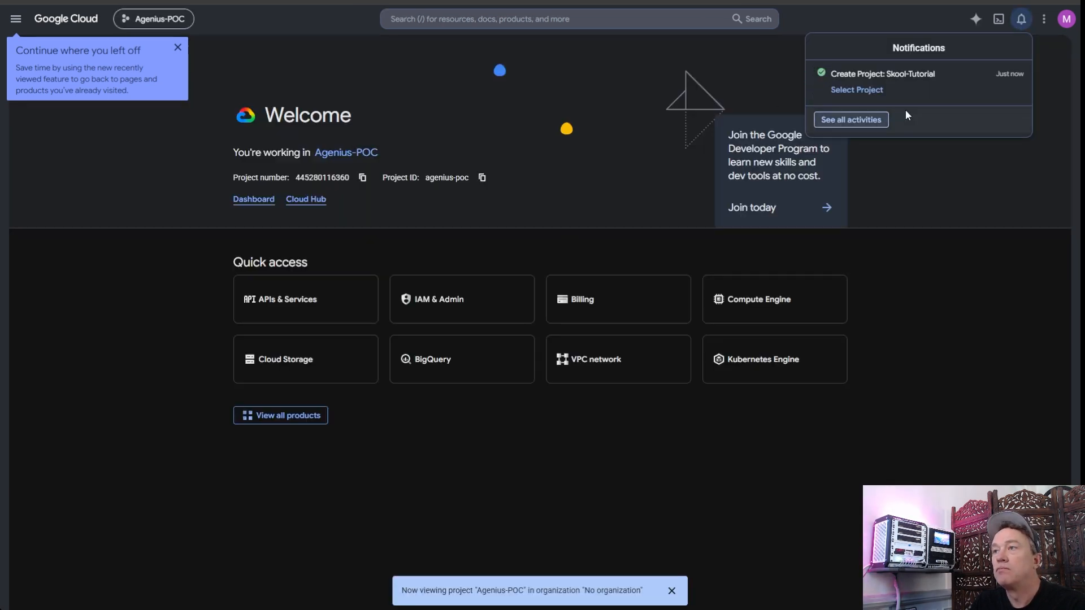
# Step: Switch to the newly created Skool-Tutorial project and dismiss the "Continue where you left off" tip
pyautogui.click(862, 93)
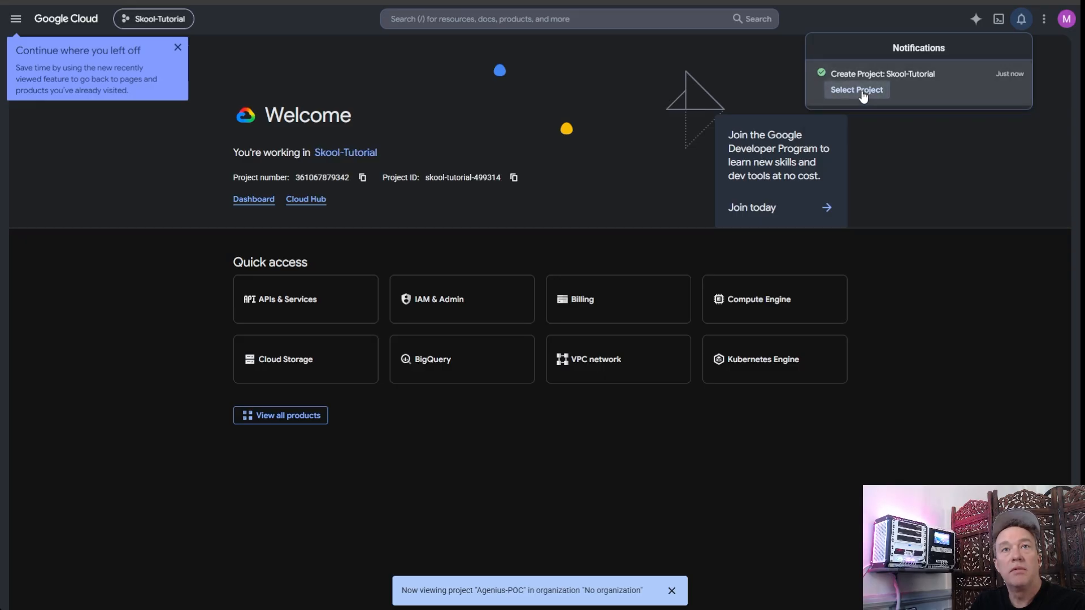
pyautogui.click(476, 125)
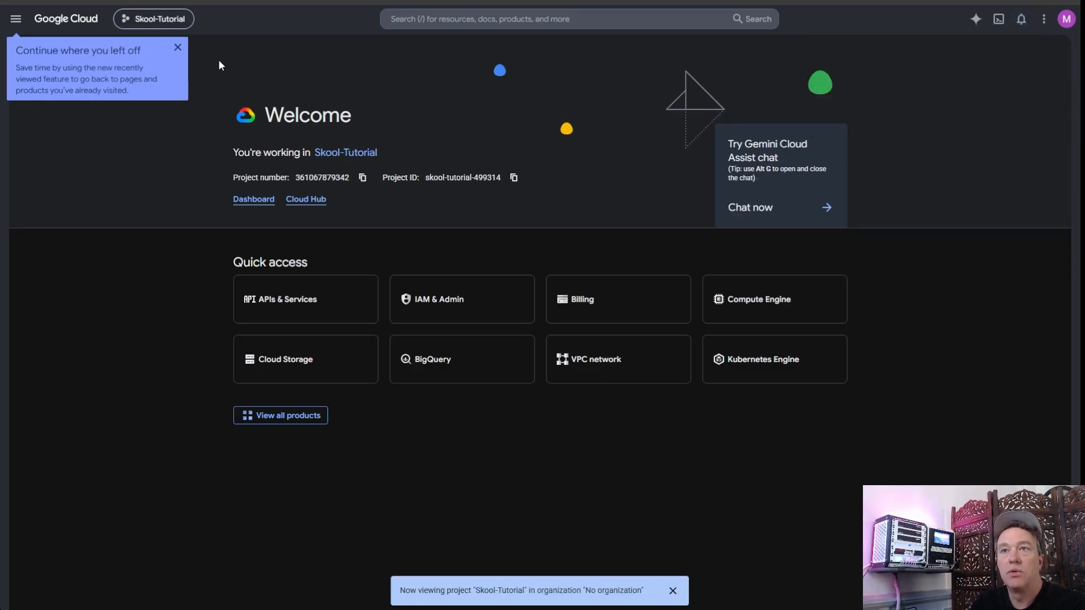
pyautogui.click(178, 47)
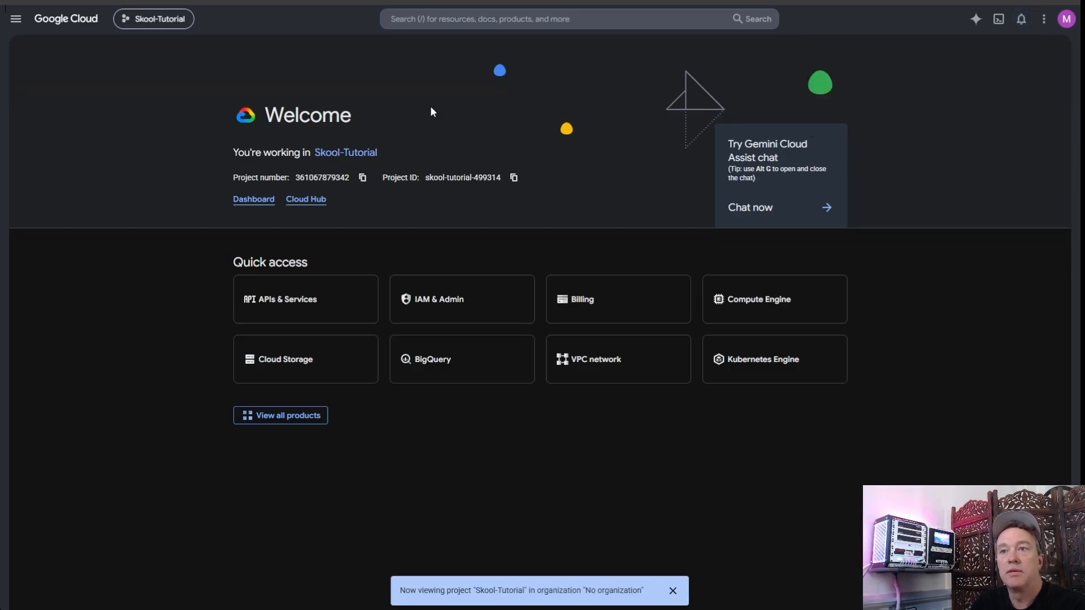
# Step: Open the project's APIs & Services overview and look through the list of enabled APIs
pyautogui.click(280, 308)
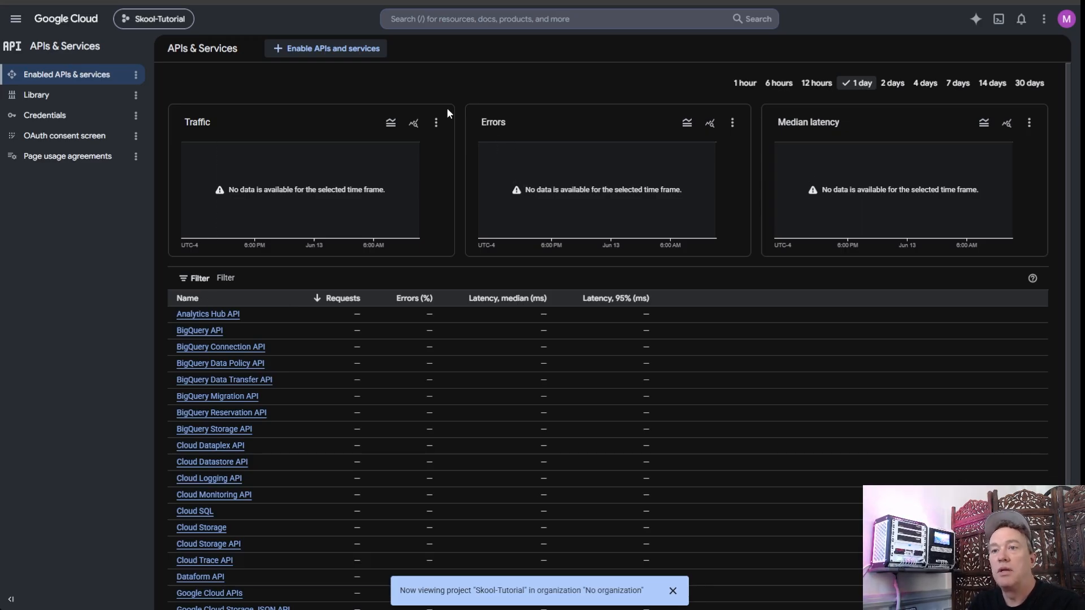
pyautogui.scroll(-2, 447, 113)
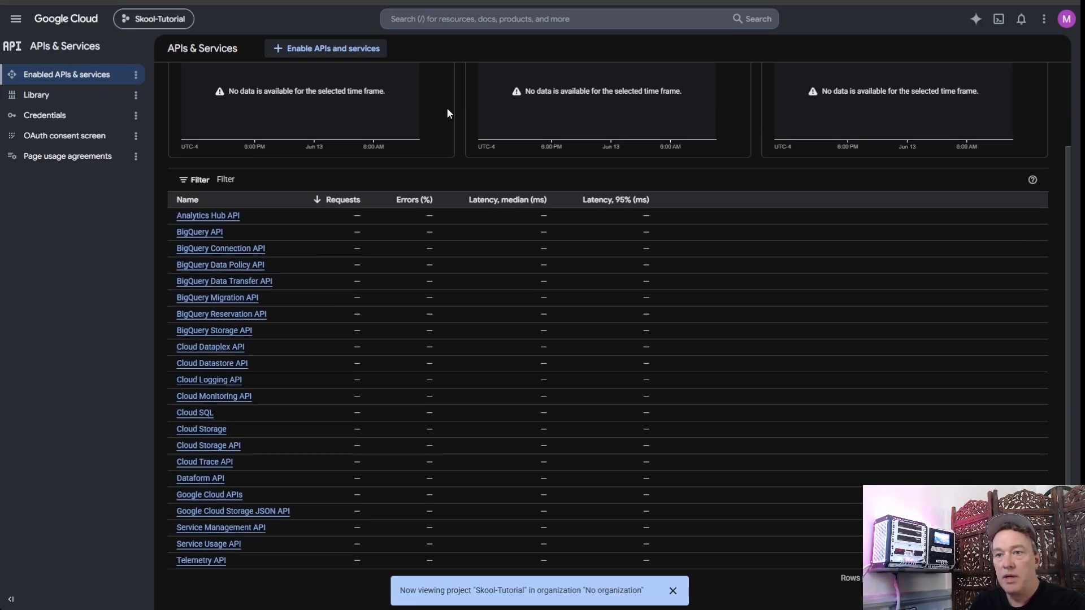
pyautogui.scroll(2, 510, 157)
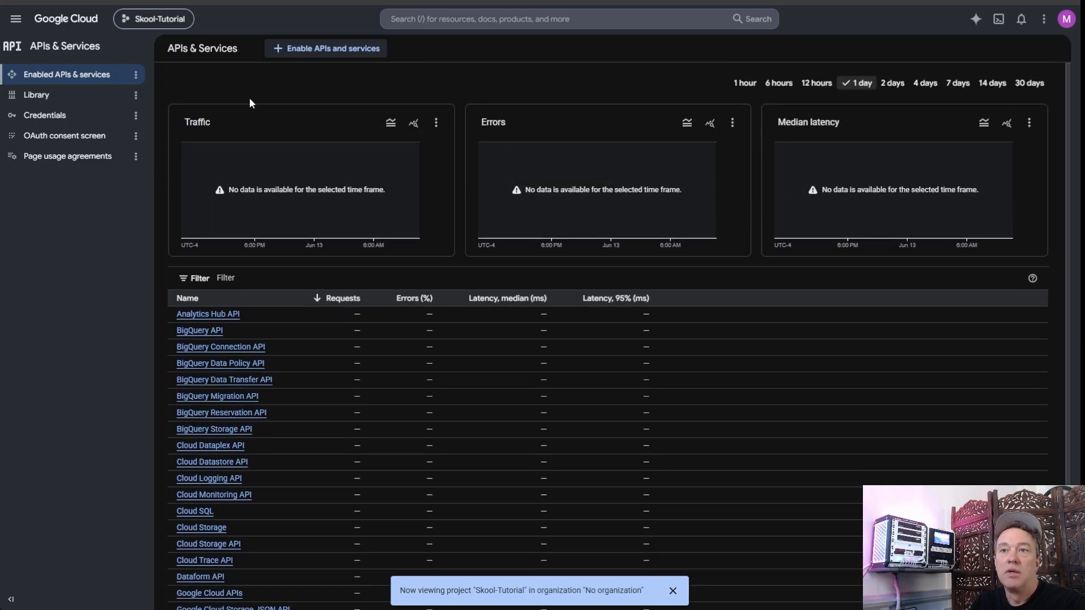
pyautogui.scroll(-2, 246, 158)
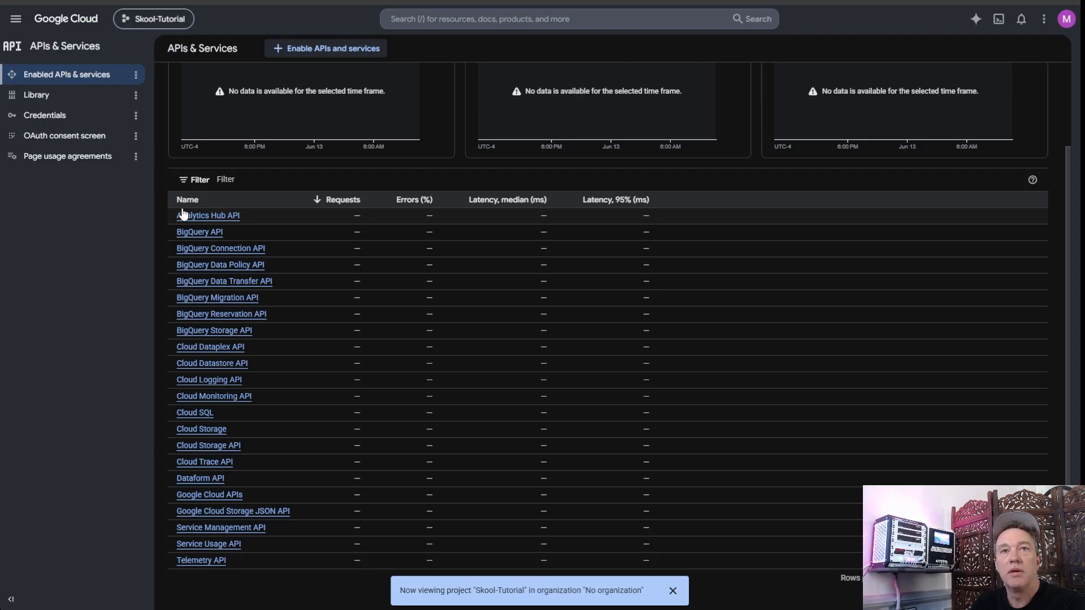
# Step: Search the API Library for "gmail api" and enable the Gmail API for the project
pyautogui.click(41, 100)
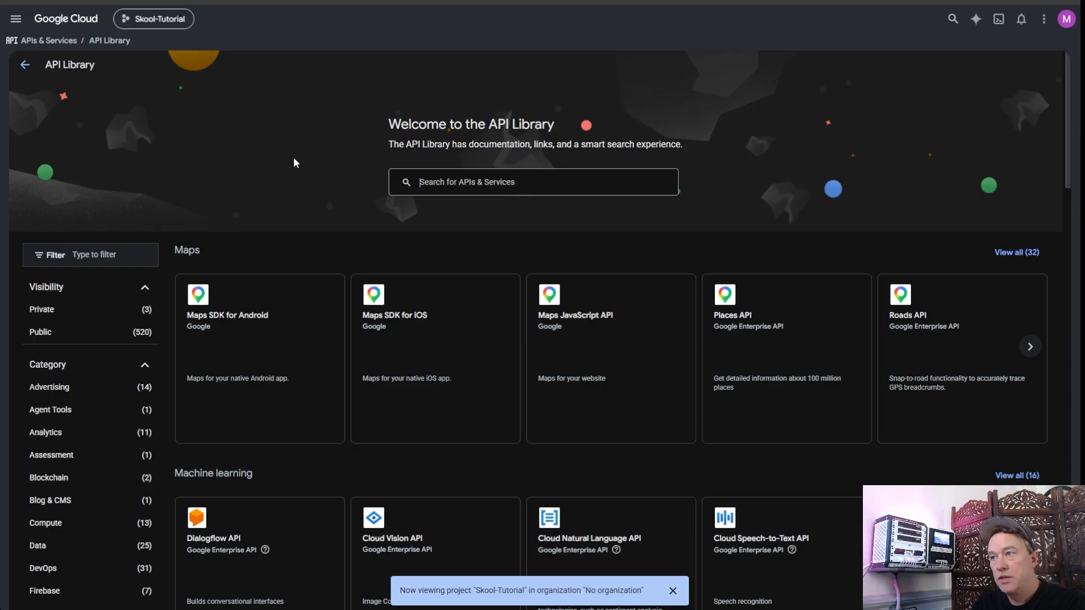
pyautogui.scroll(-3, 294, 163)
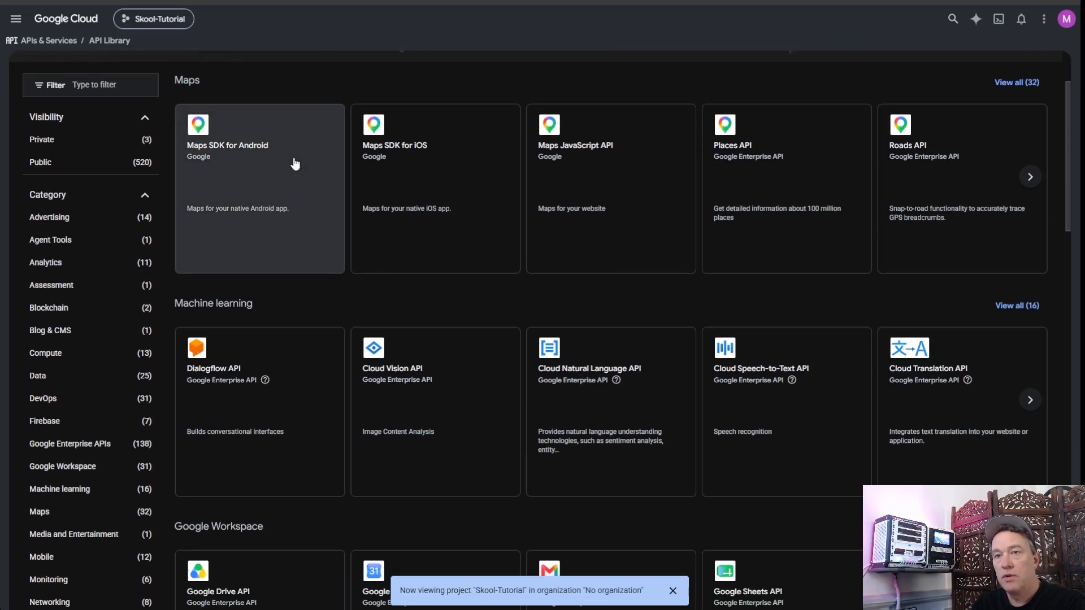
pyautogui.scroll(3, 293, 163)
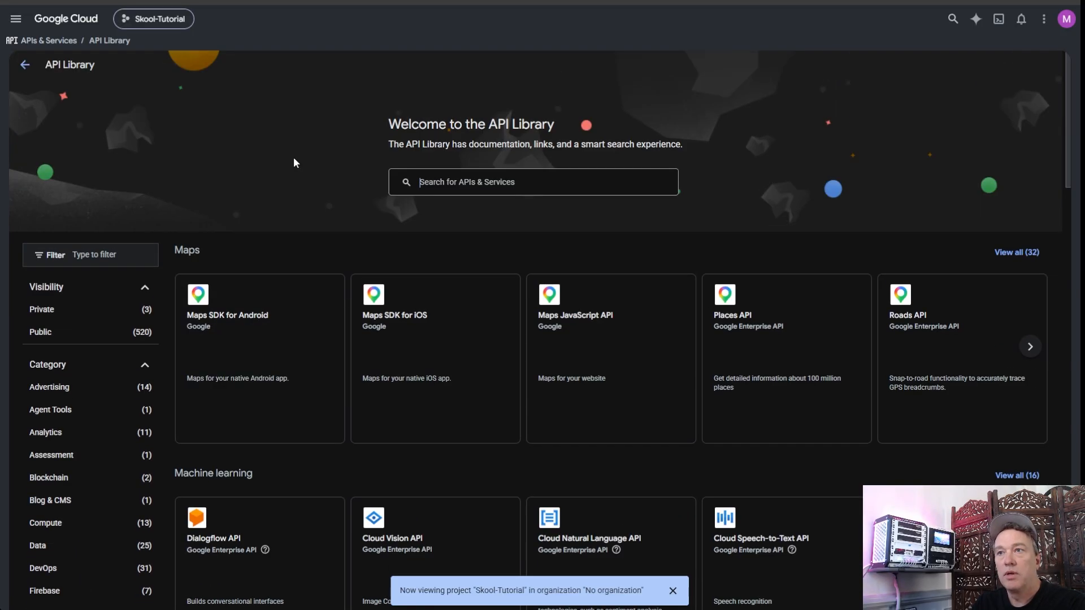
pyautogui.click(528, 184)
pyautogui.write('gmail')
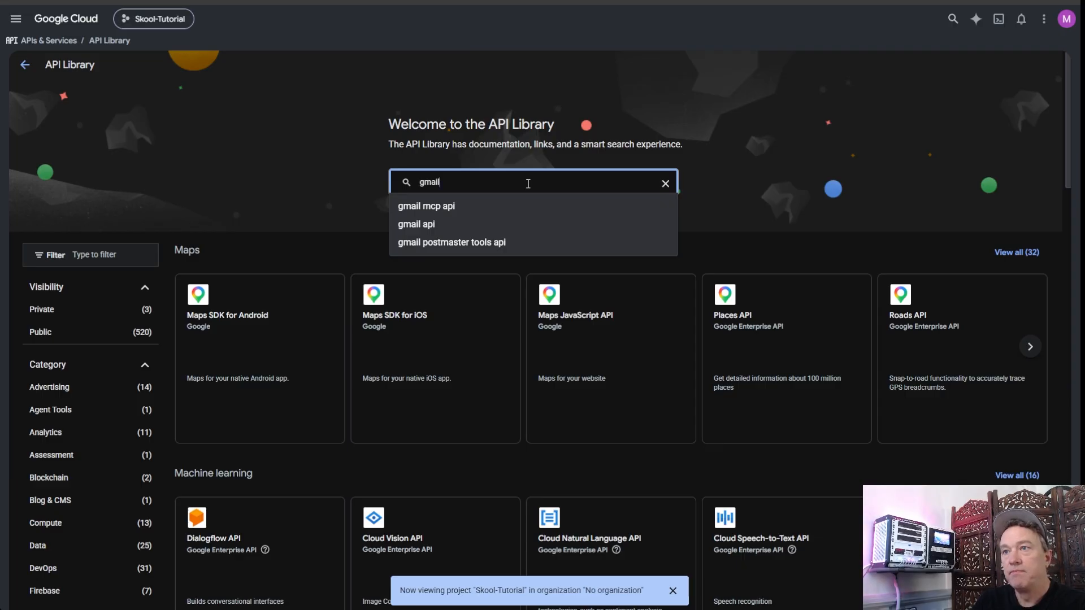
pyautogui.click(436, 226)
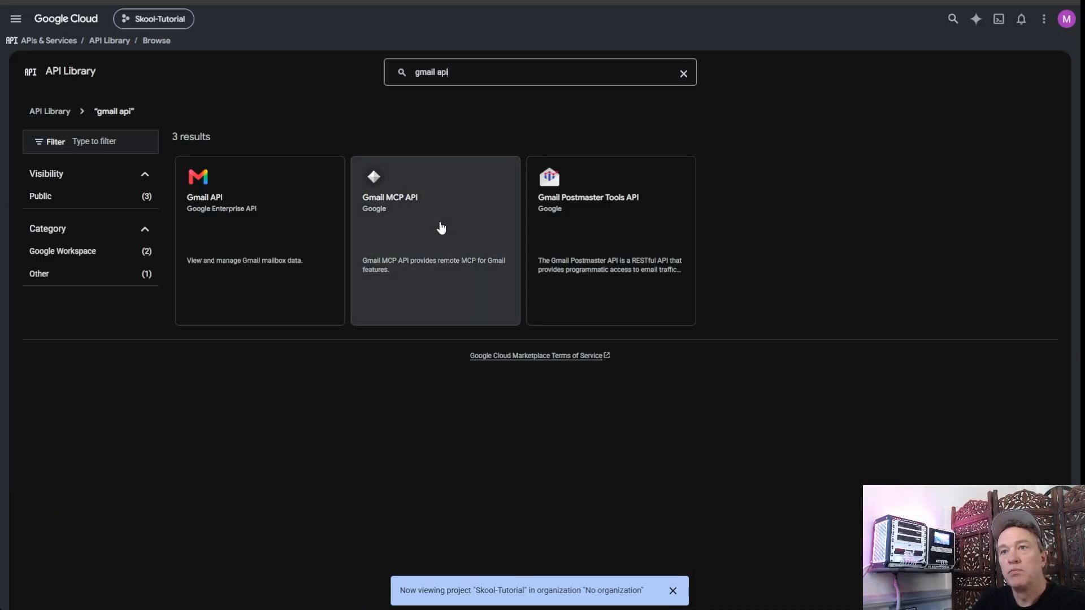
pyautogui.click(217, 201)
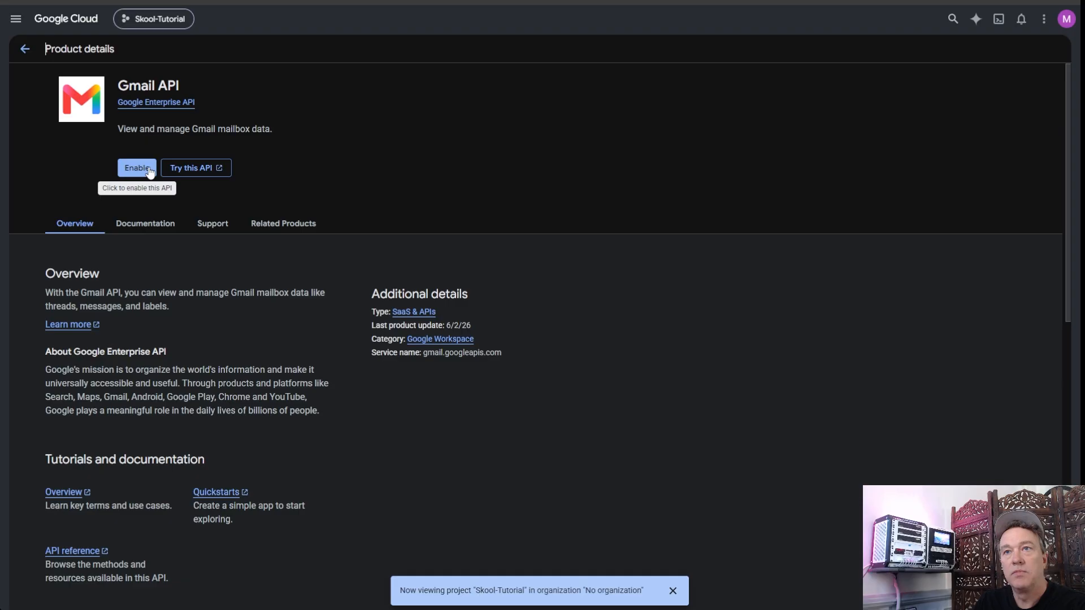
pyautogui.click(144, 167)
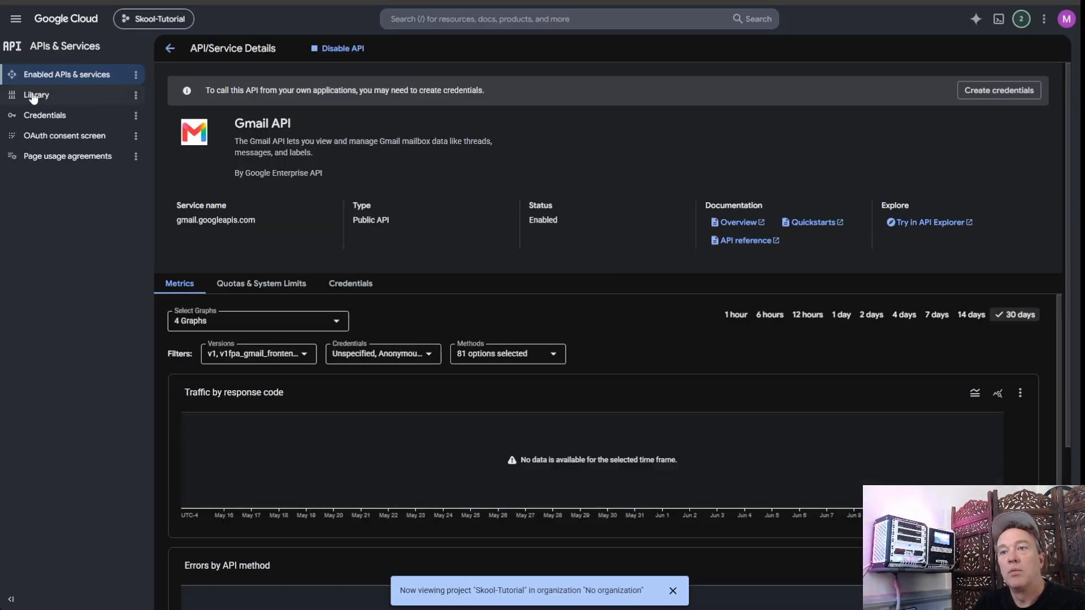
# Step: Search the API Library for "calendar" and enable the Google Calendar API
pyautogui.click(33, 96)
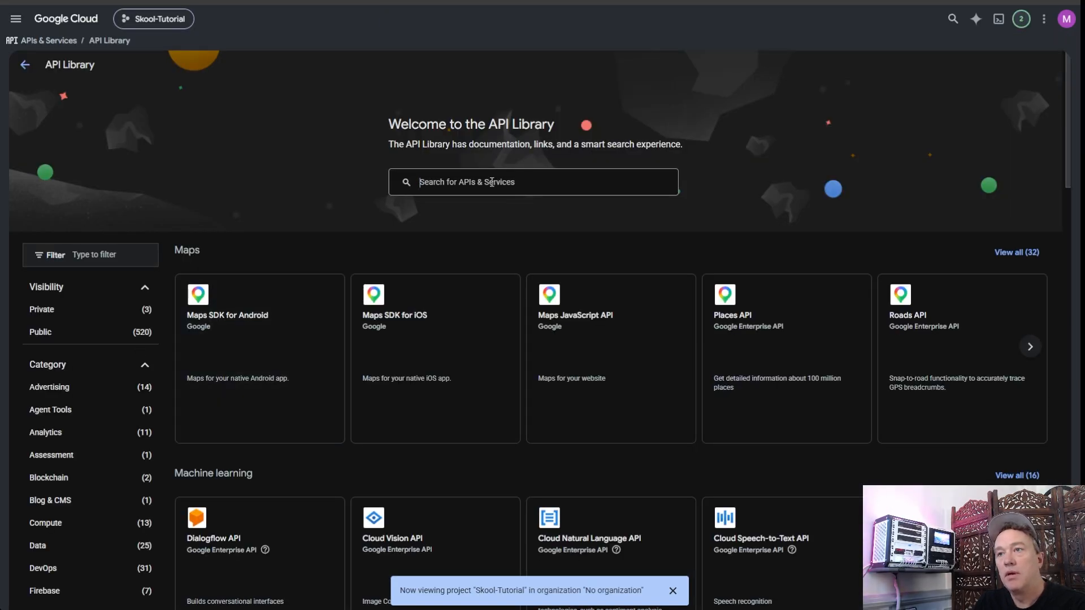
pyautogui.click(491, 182)
pyautogui.write('calendar')
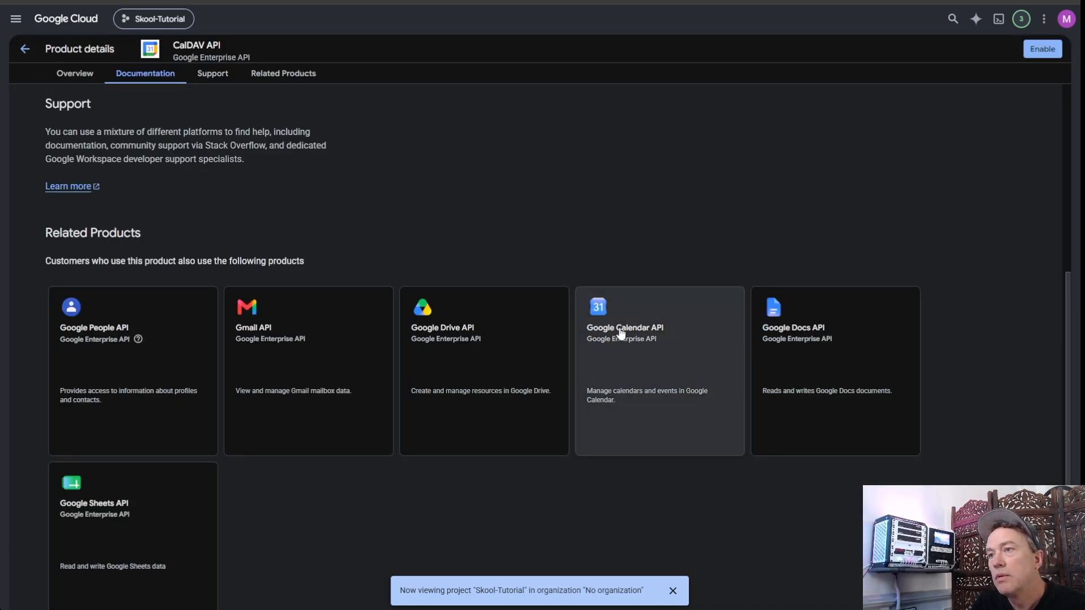
pyautogui.click(621, 333)
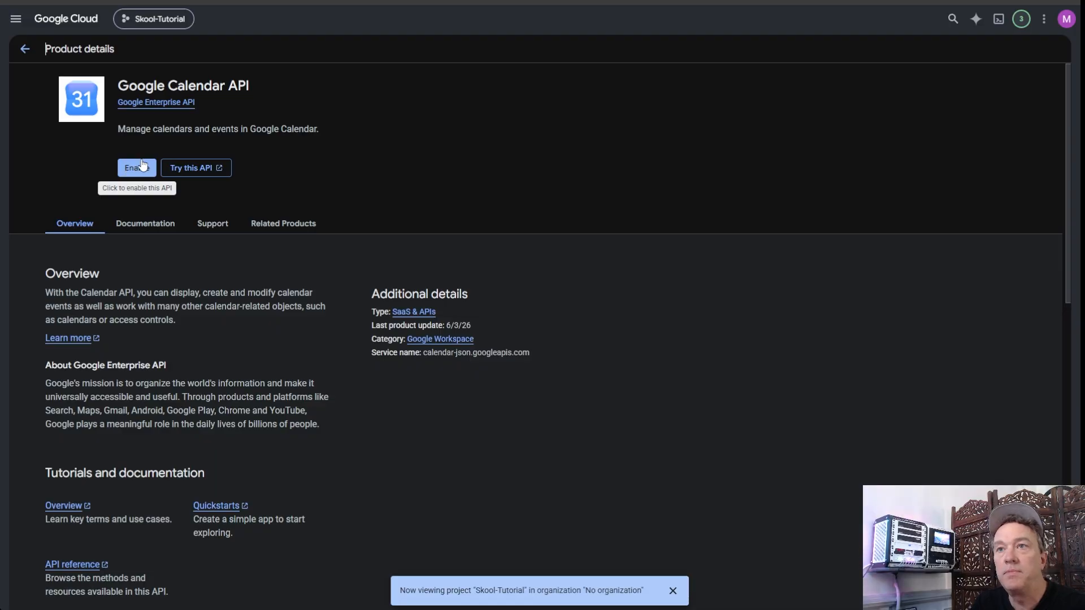
pyautogui.click(139, 166)
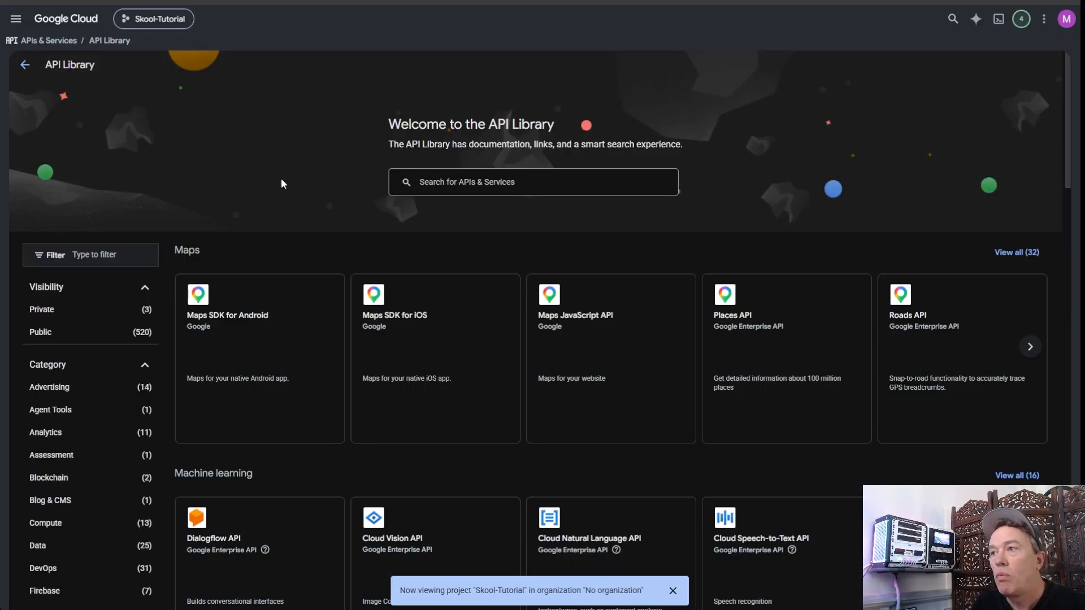
# Step: Search the API Library for "docs" and enable the Google Docs API
pyautogui.click(456, 180)
pyautogui.write('docs')
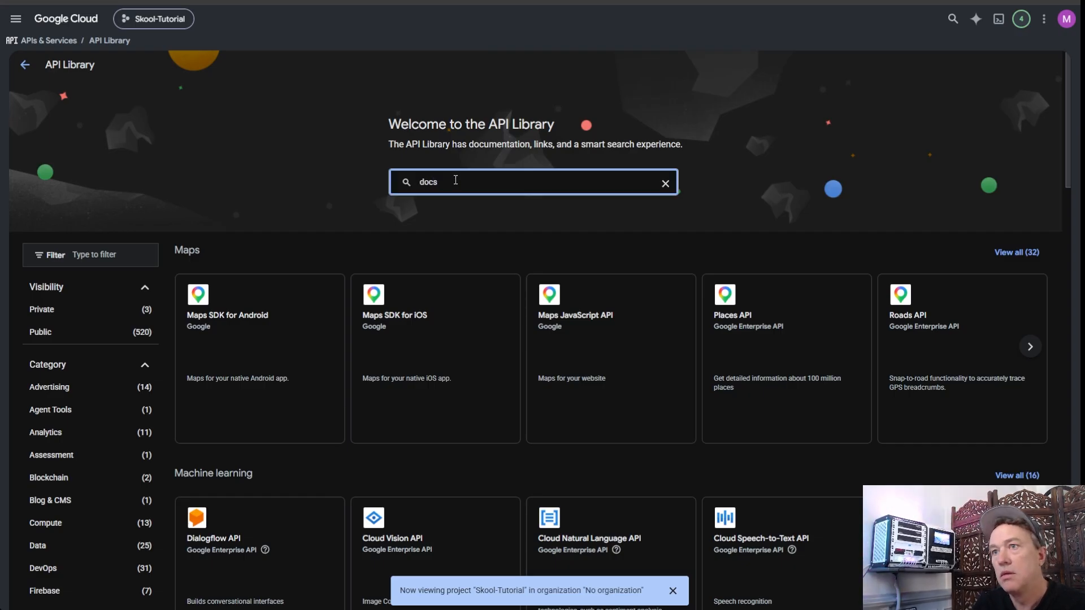
pyautogui.press('Return')
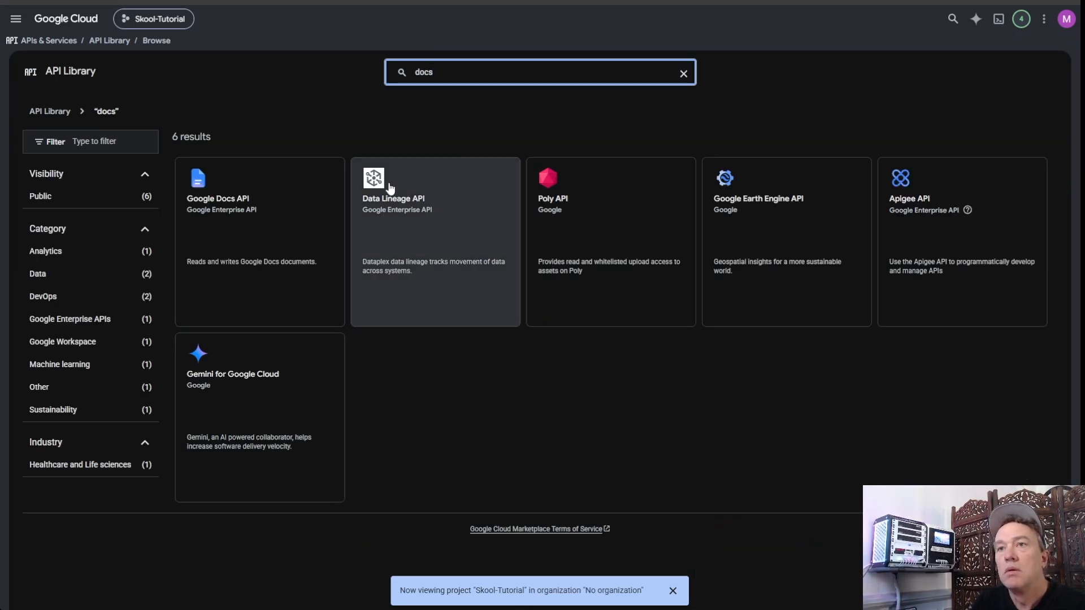
pyautogui.click(250, 206)
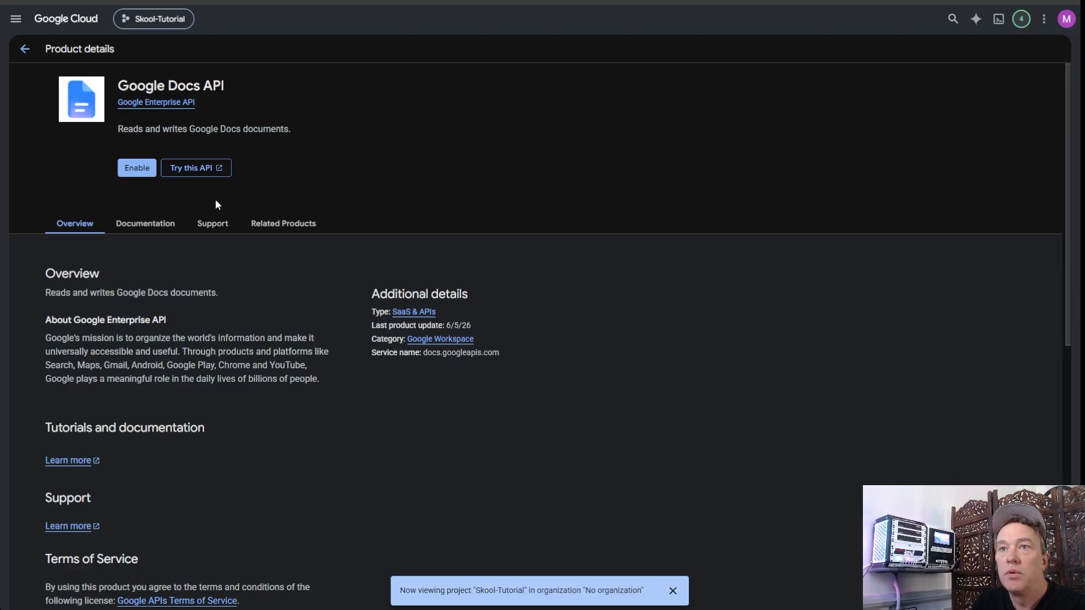
pyautogui.click(148, 169)
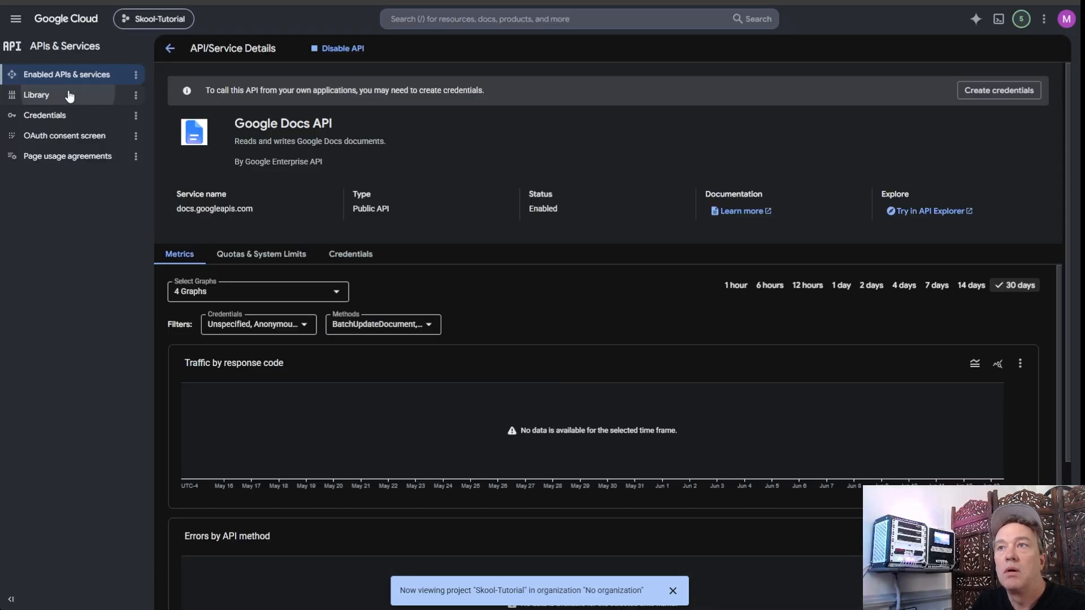
# Step: Find the Google Sheets API by searching the API Library for "sheets", enable it, and review the project's enabled APIs list
pyautogui.click(68, 94)
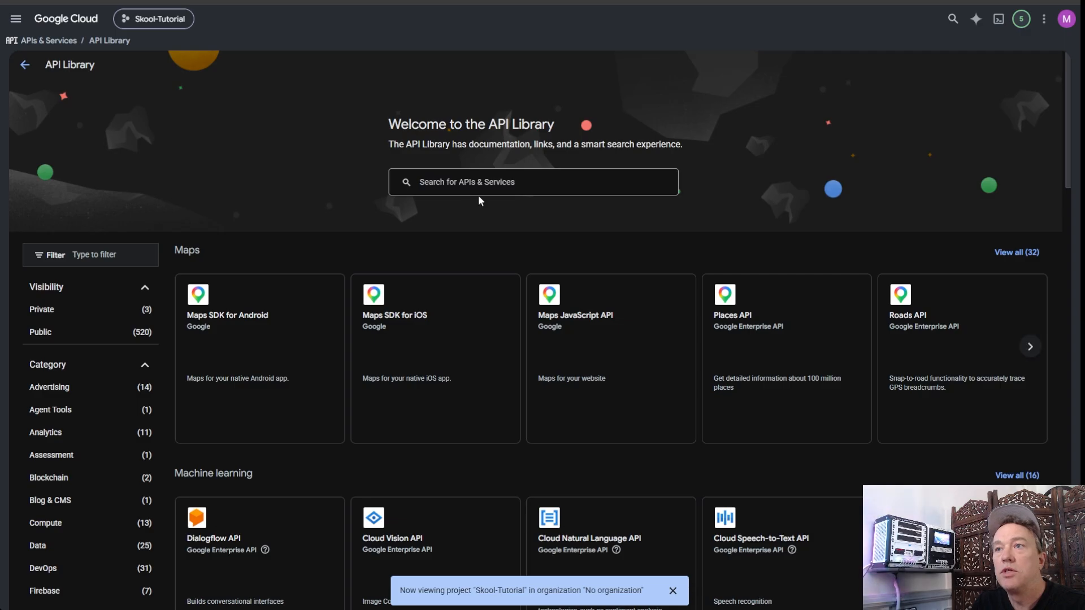
pyautogui.click(441, 181)
pyautogui.write('sheets')
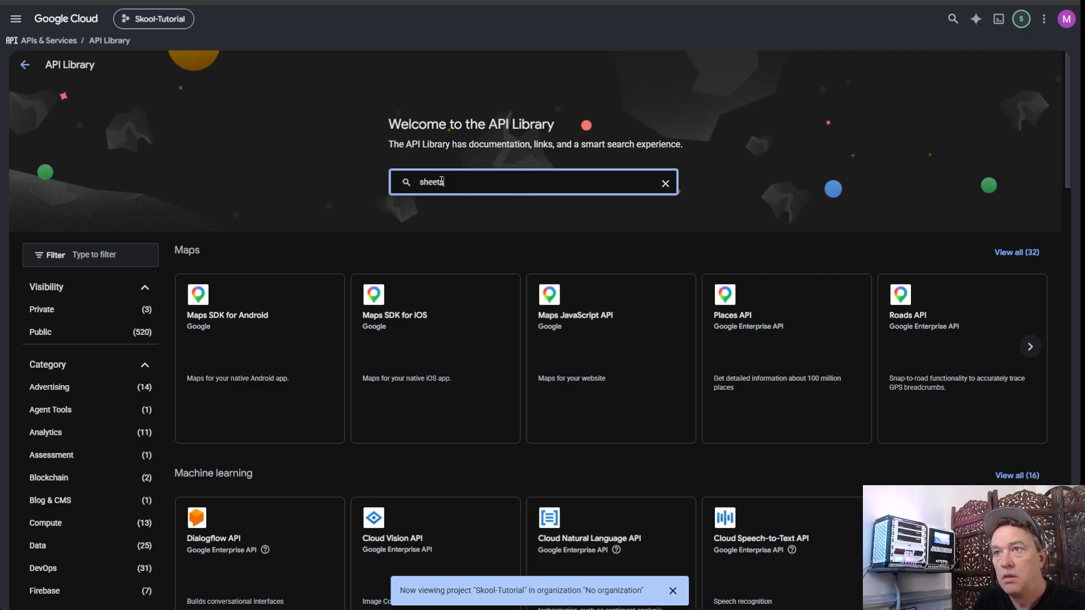
pyautogui.press('Return')
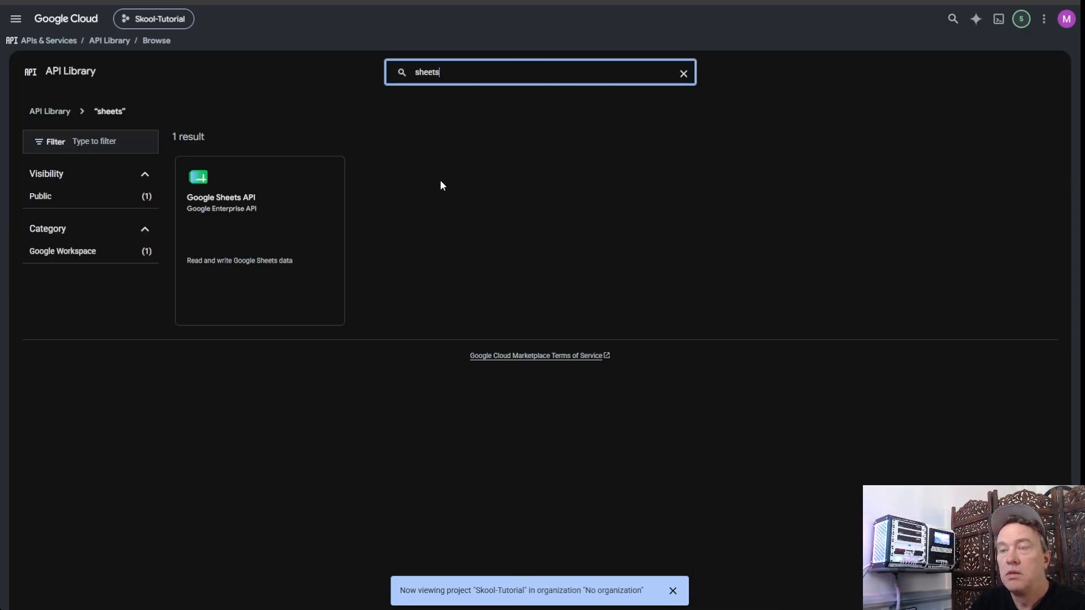
pyautogui.click(243, 205)
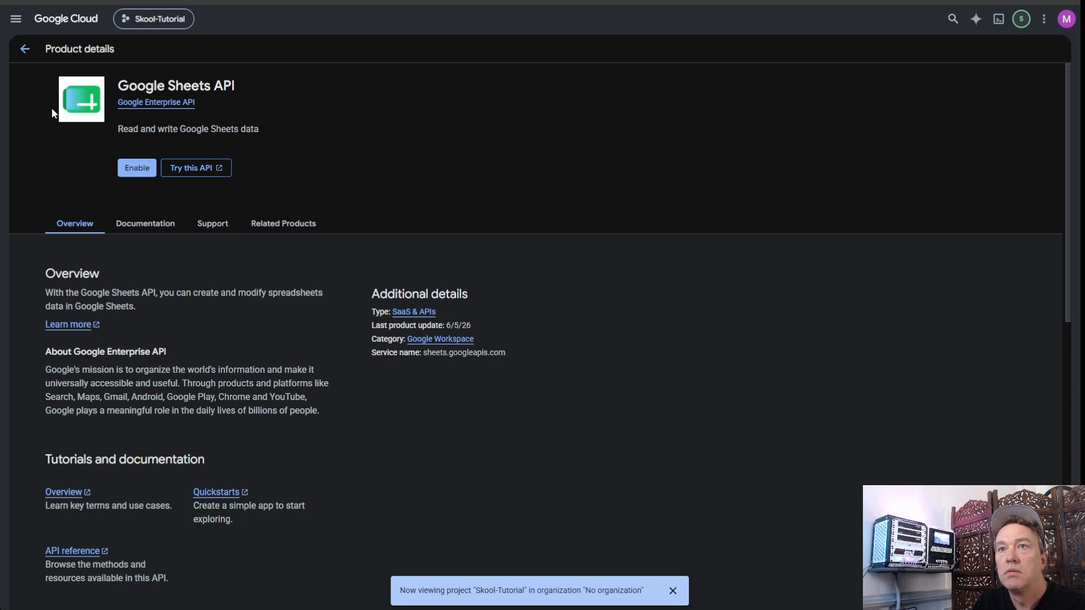
pyautogui.click(131, 167)
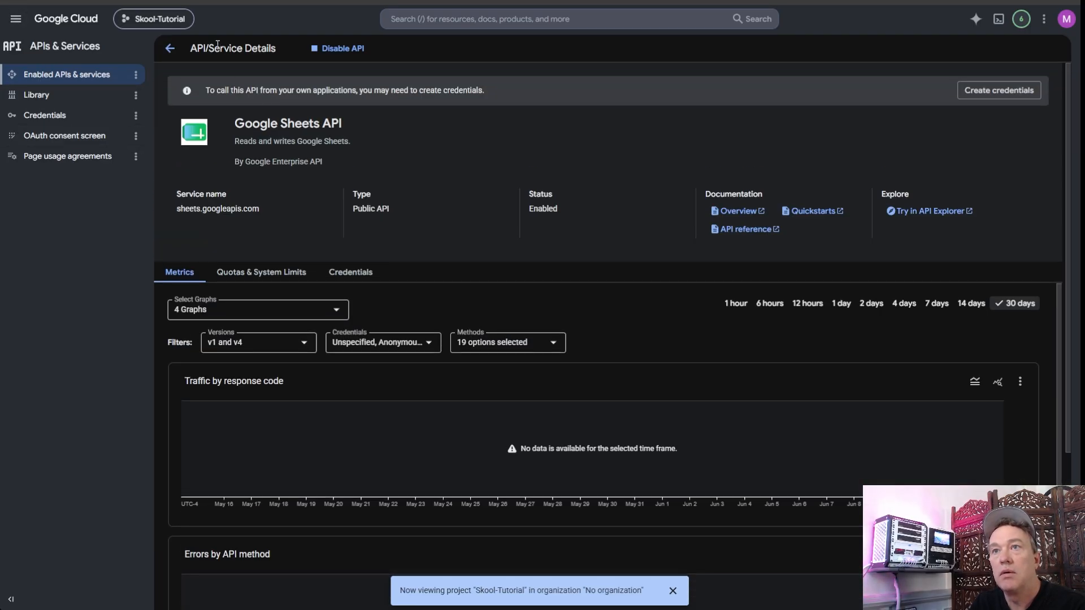
pyautogui.click(169, 48)
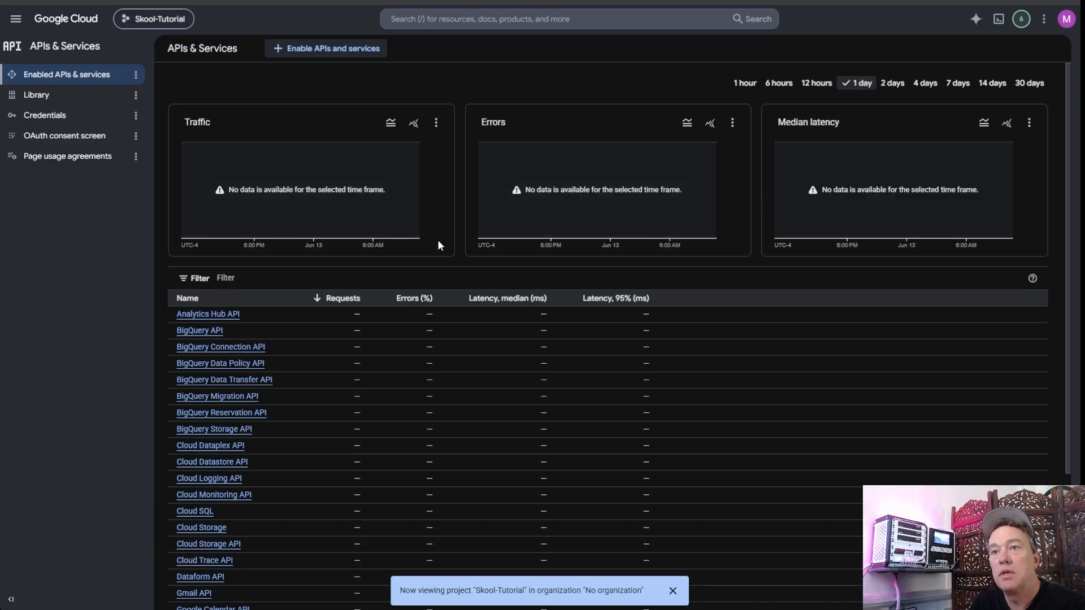
pyautogui.scroll(-3, 438, 243)
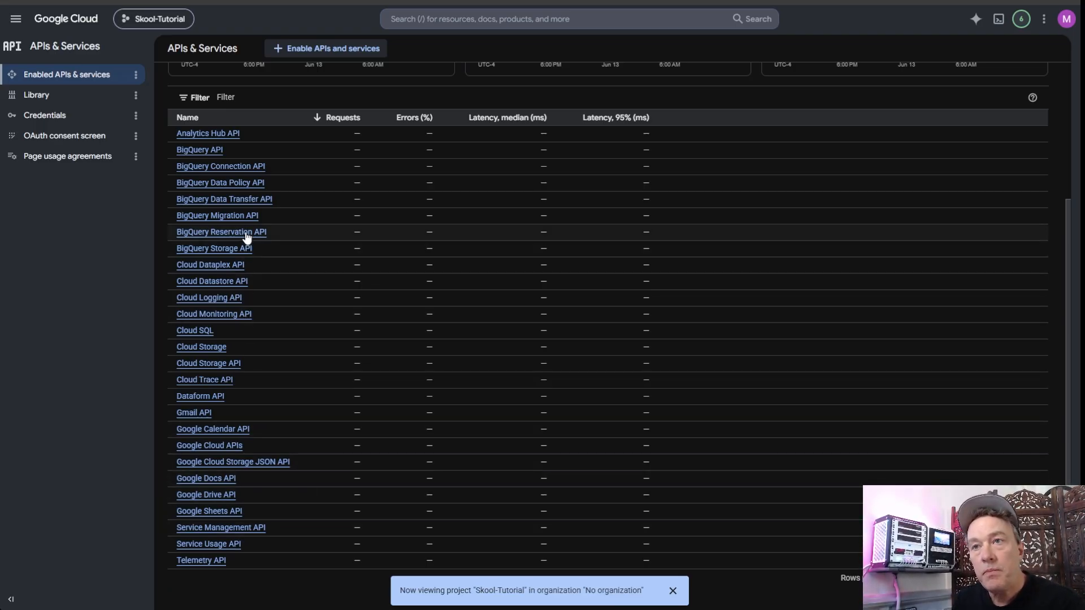
# Step: Start creating an OAuth client ID from the project's credentials and begin the required consent screen configuration
pyautogui.scroll(4, 275, 282)
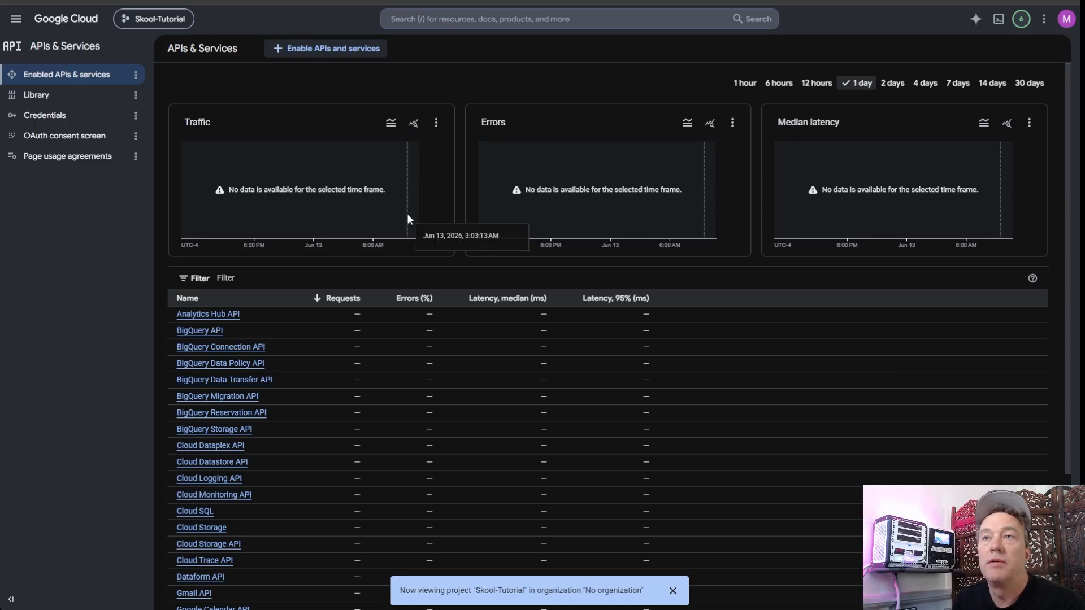
pyautogui.scroll(-3, 327, 441)
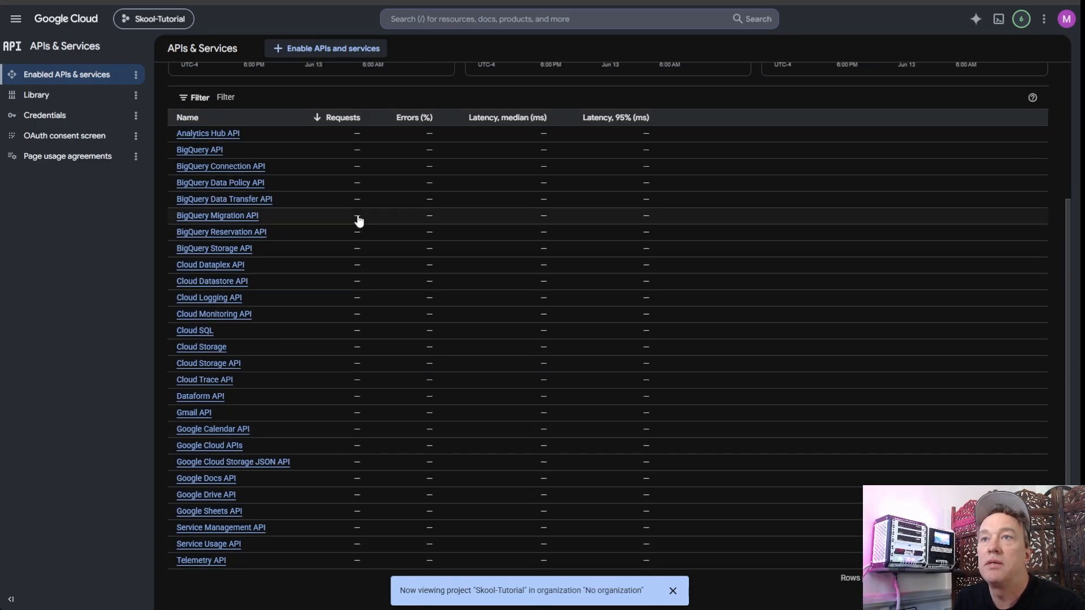
pyautogui.click(53, 117)
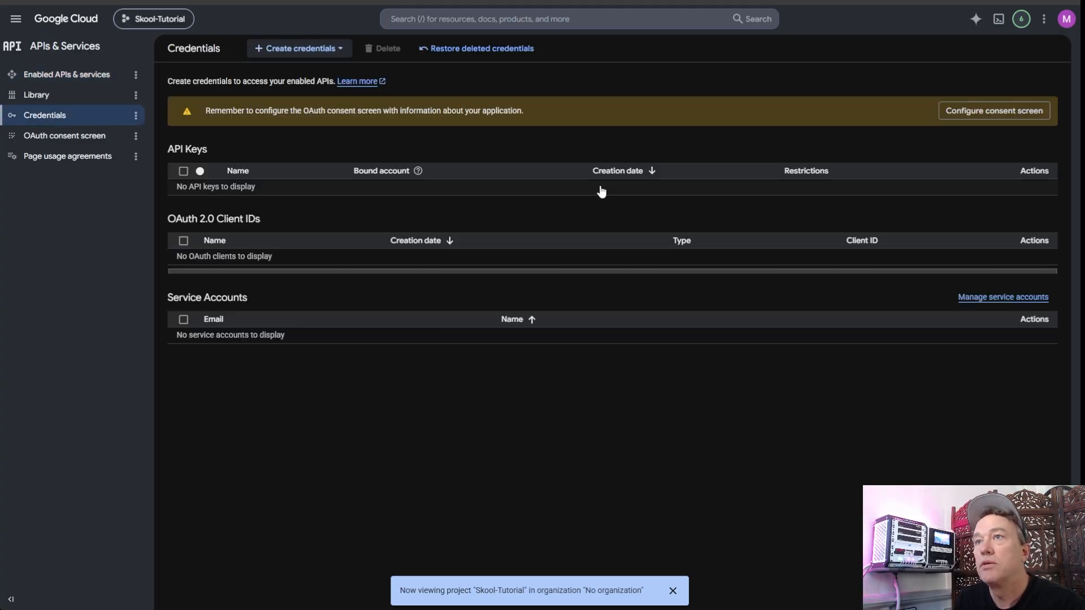
pyautogui.click(282, 52)
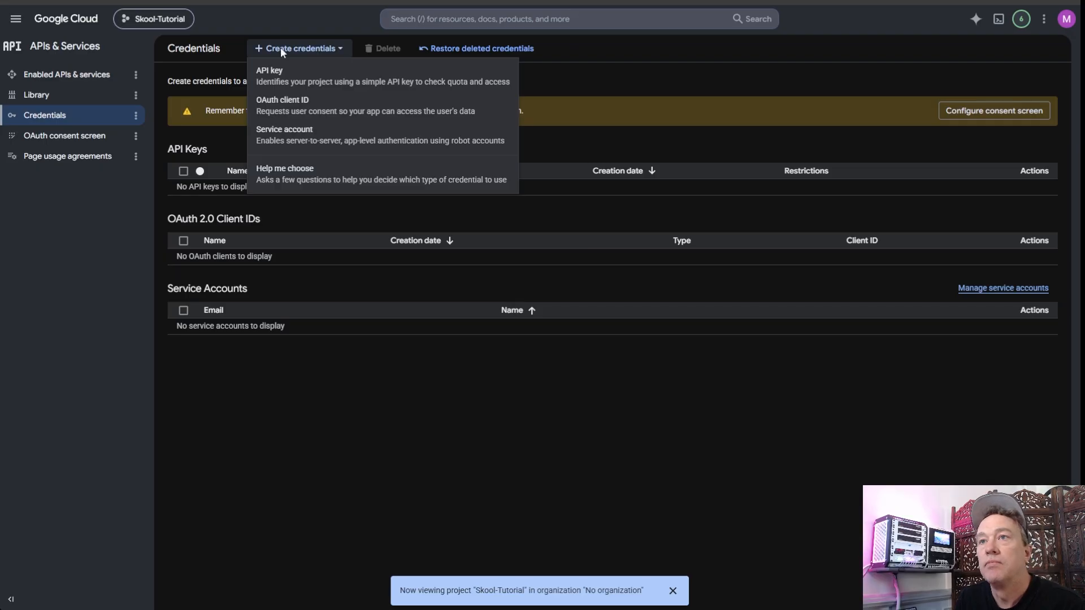
pyautogui.click(303, 104)
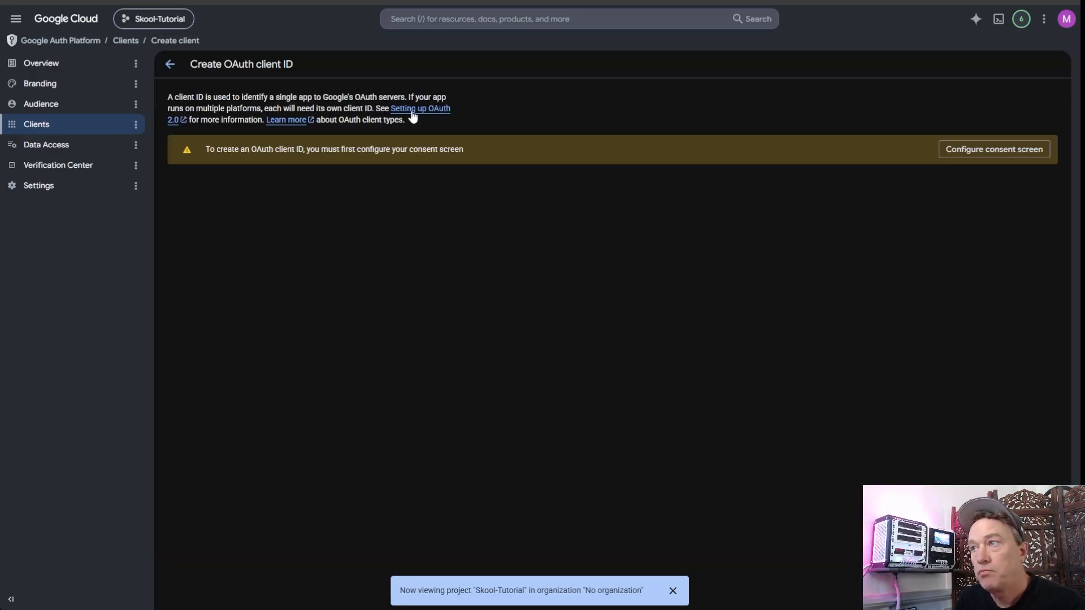
pyautogui.click(1015, 151)
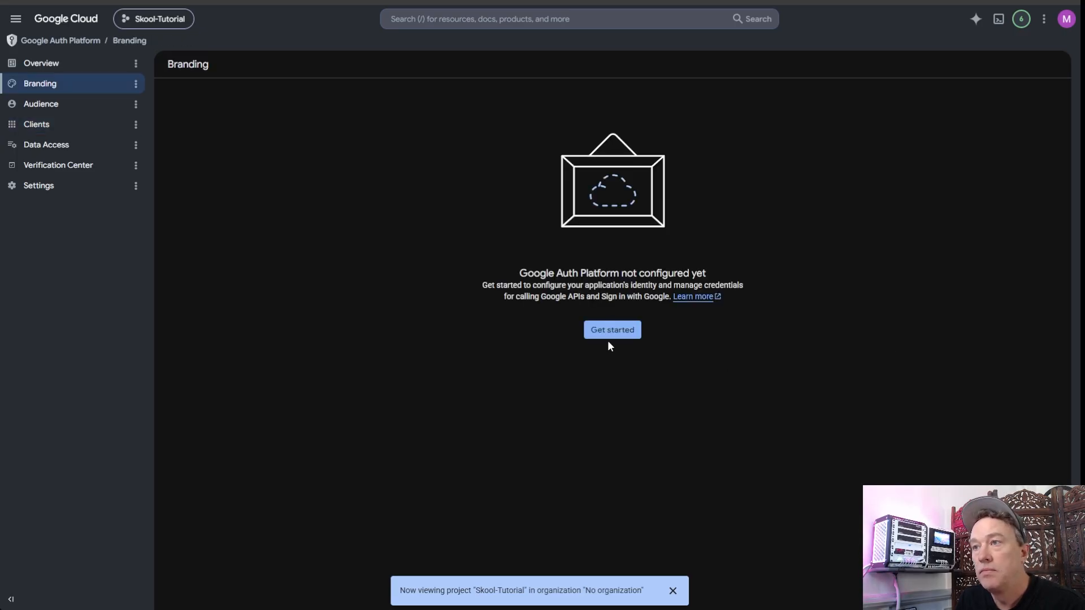
pyautogui.click(614, 332)
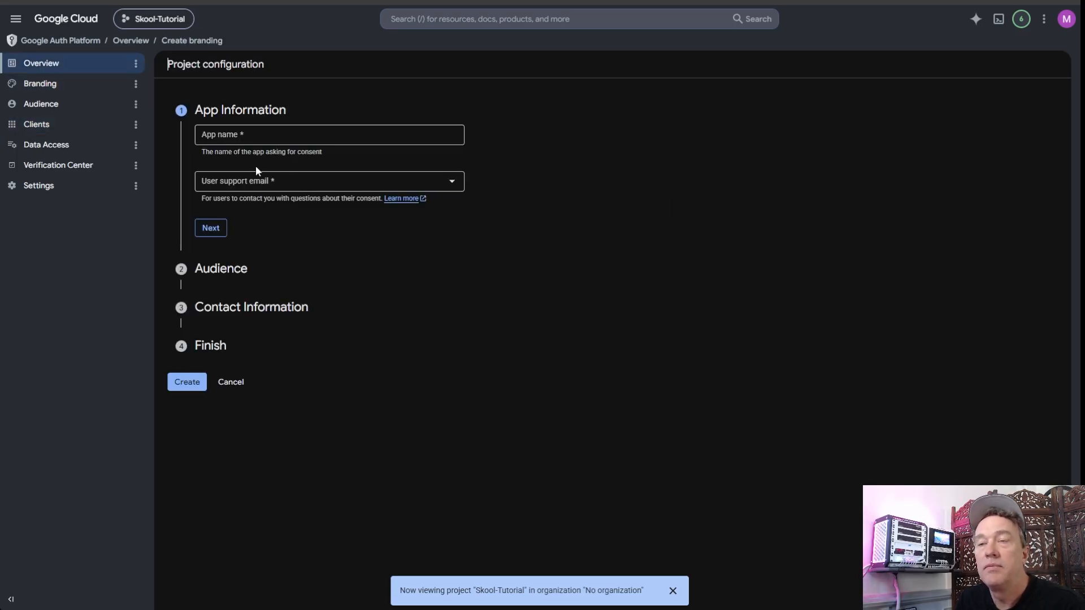
# Step: Fill in the app information with the app name Skool-tutorial and the account's user support email, and continue to the audience section
pyautogui.click(265, 134)
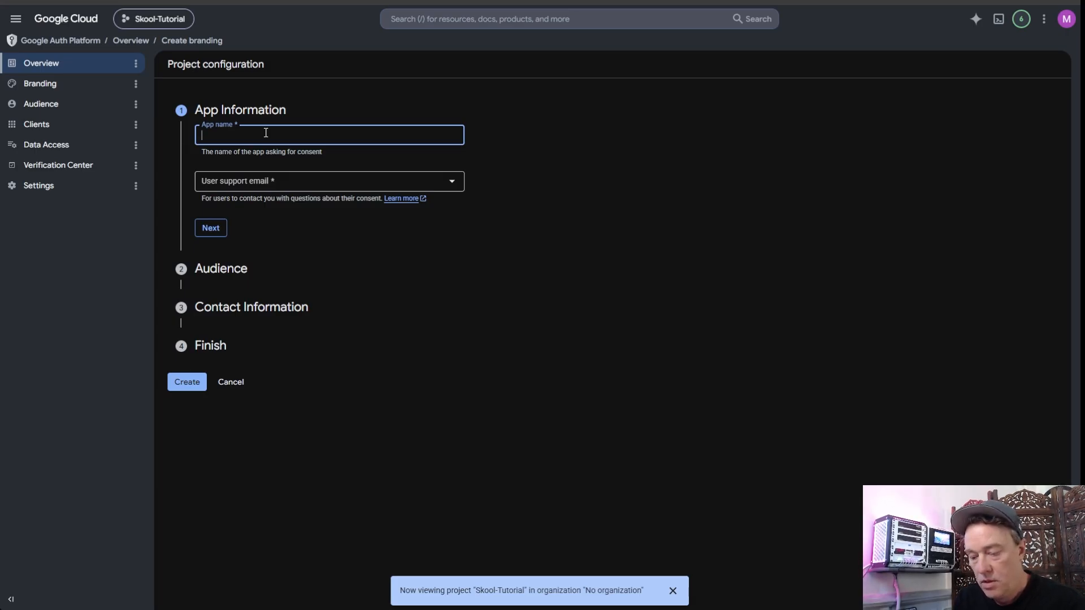
pyautogui.write('Skool')
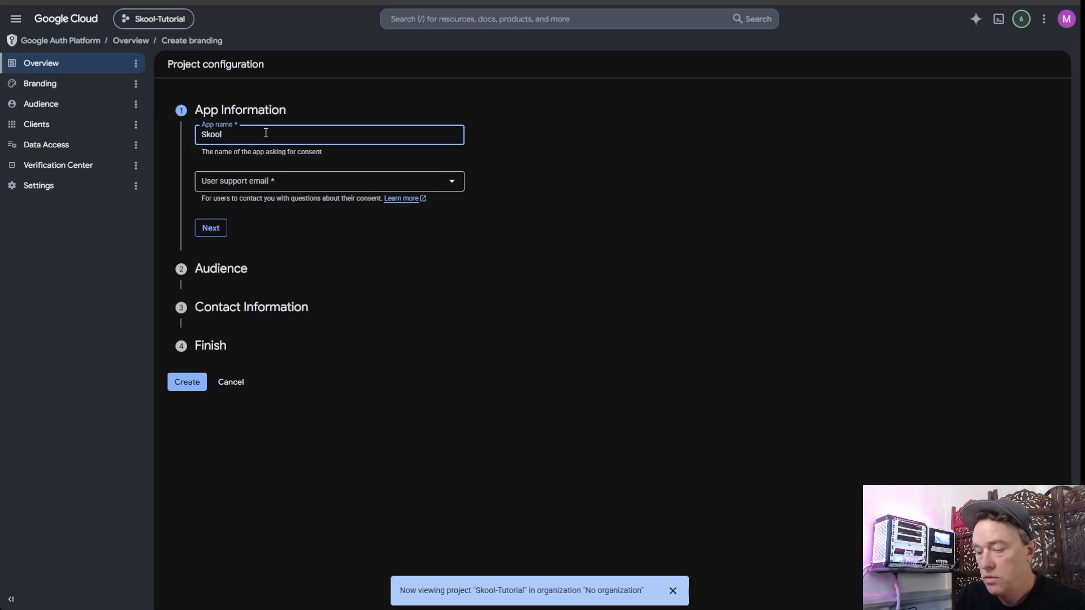
pyautogui.write('-tutoria')
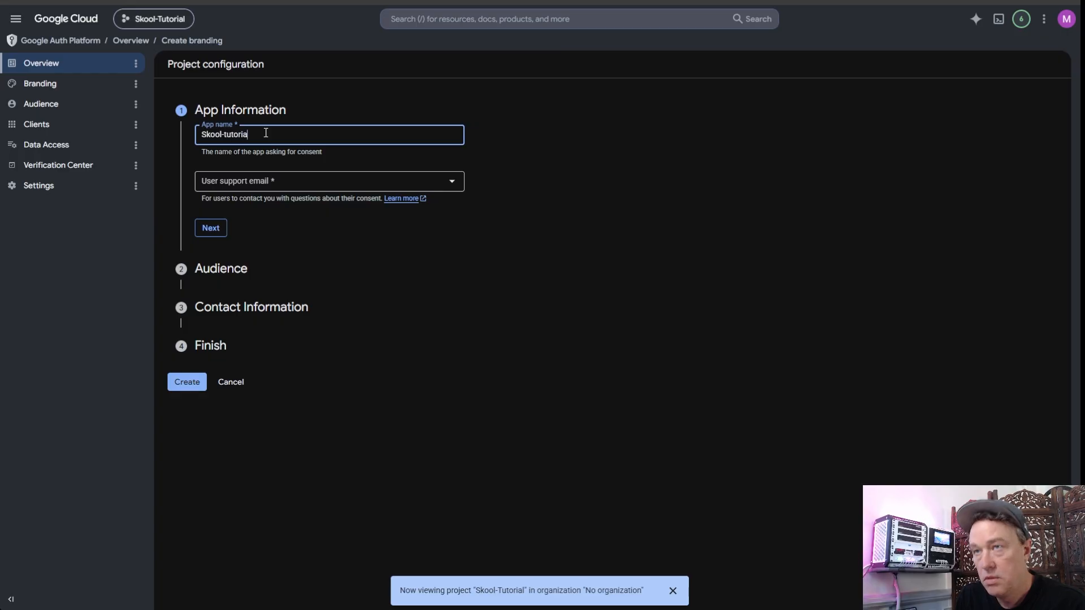
pyautogui.write('l')
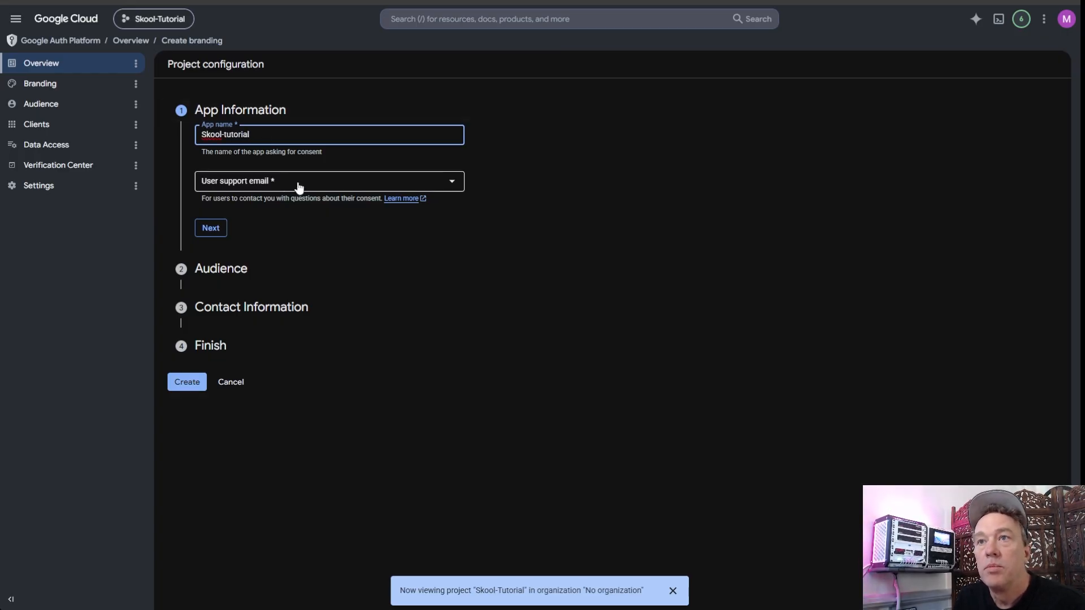
pyautogui.click(298, 182)
pyautogui.click(387, 193)
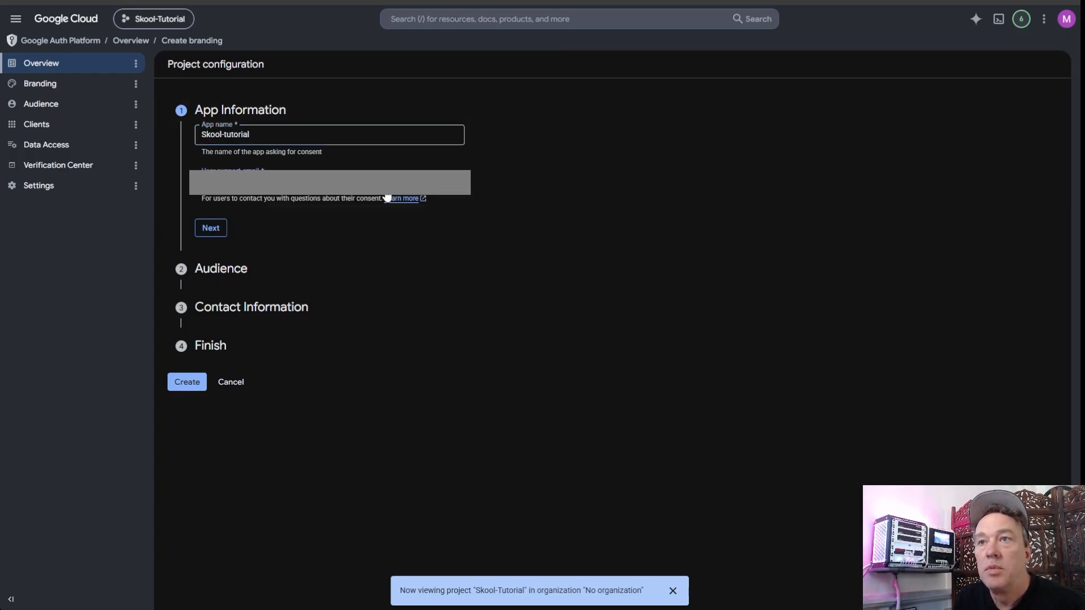
pyautogui.click(496, 301)
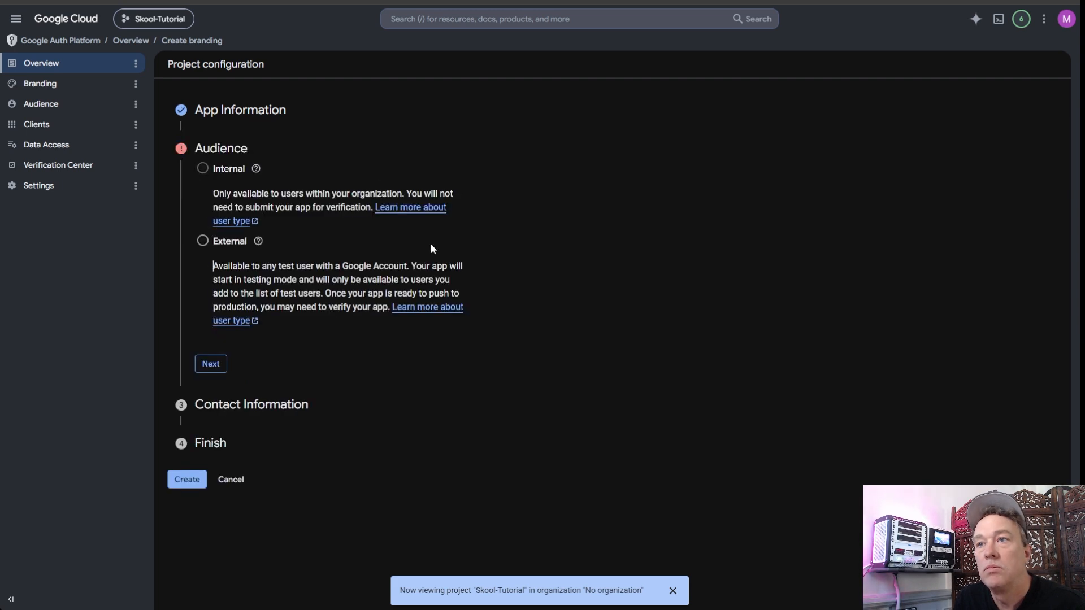
# Step: Set the app's audience to External and proceed to the contact information
pyautogui.click(202, 241)
pyautogui.press('Tab')
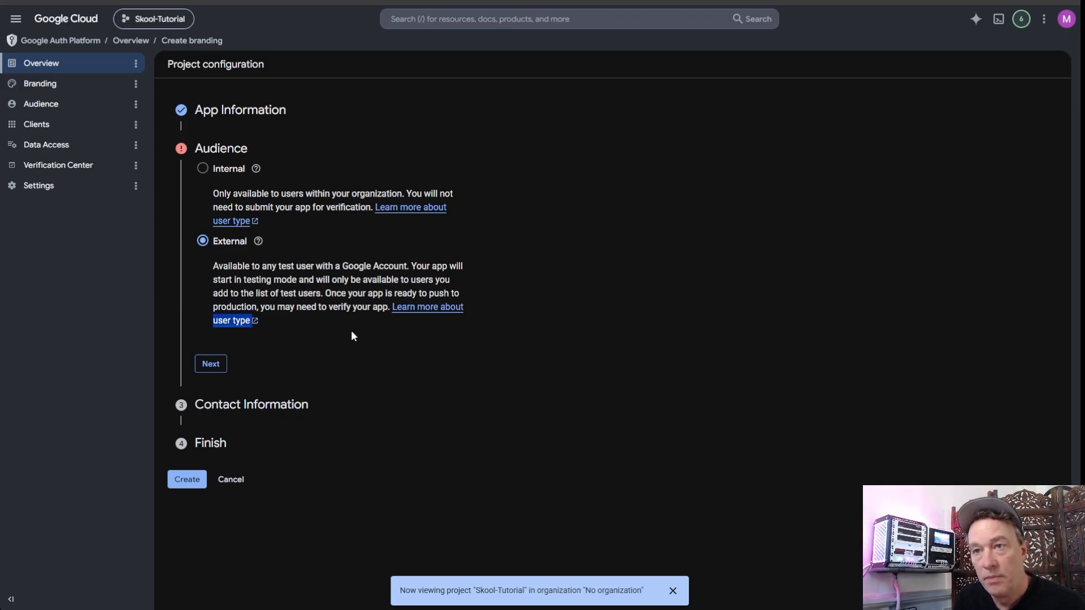
pyautogui.click(188, 481)
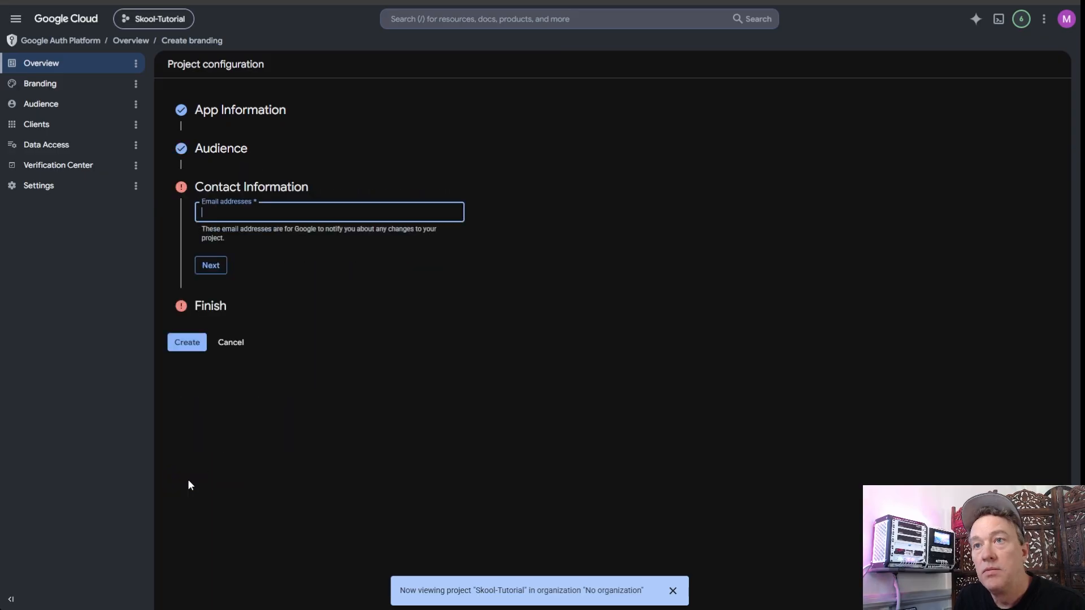
# Step: Enter the developer's contact email address for project notifications and continue to the final section
pyautogui.click(312, 210)
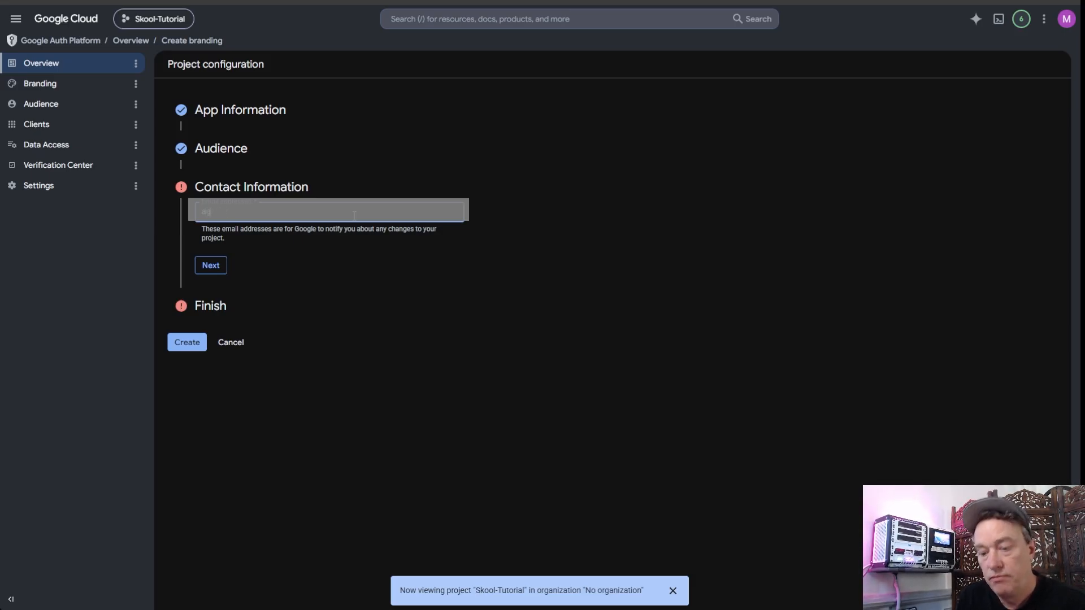
pyautogui.write('ius')
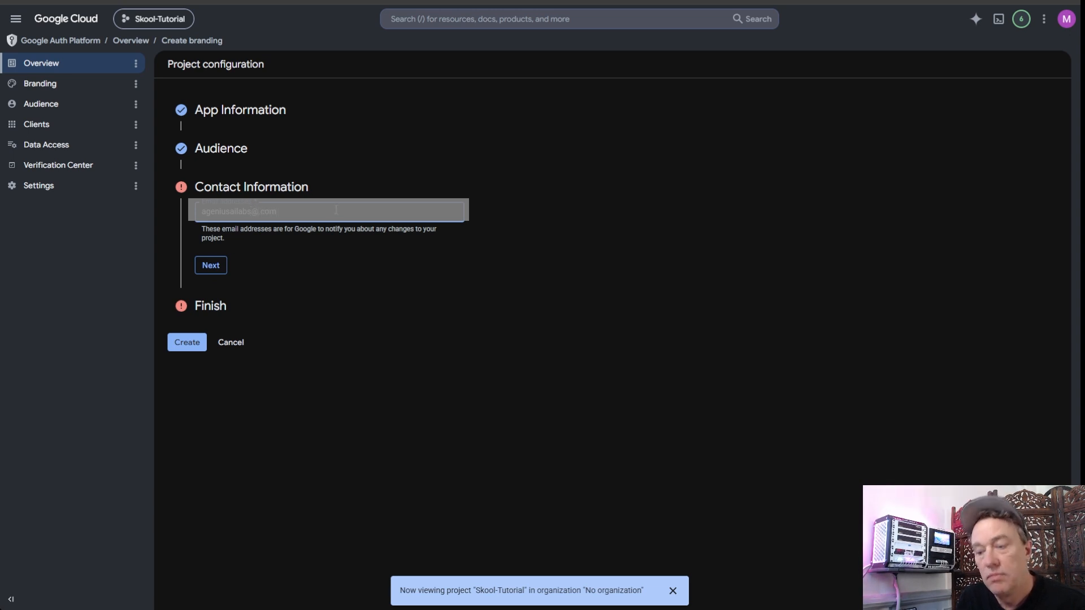
pyautogui.write('ail')
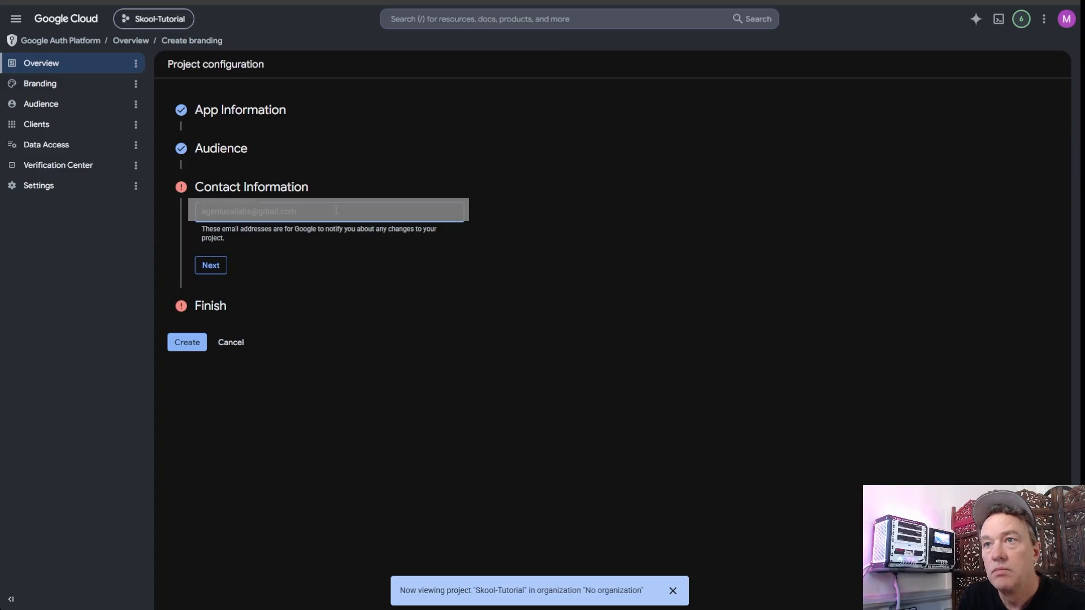
pyautogui.click(333, 249)
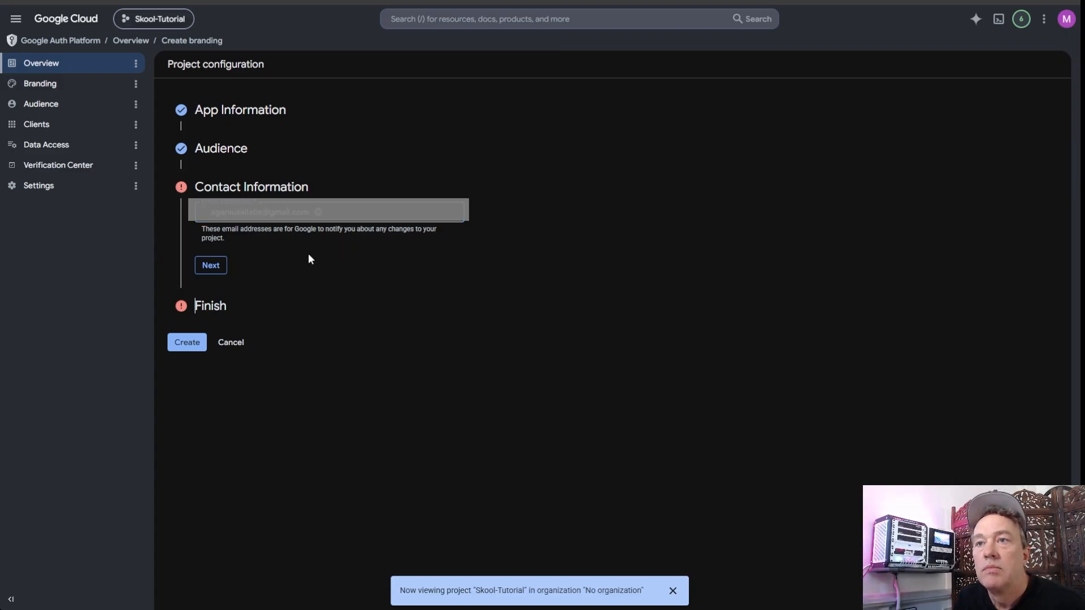
pyautogui.click(210, 265)
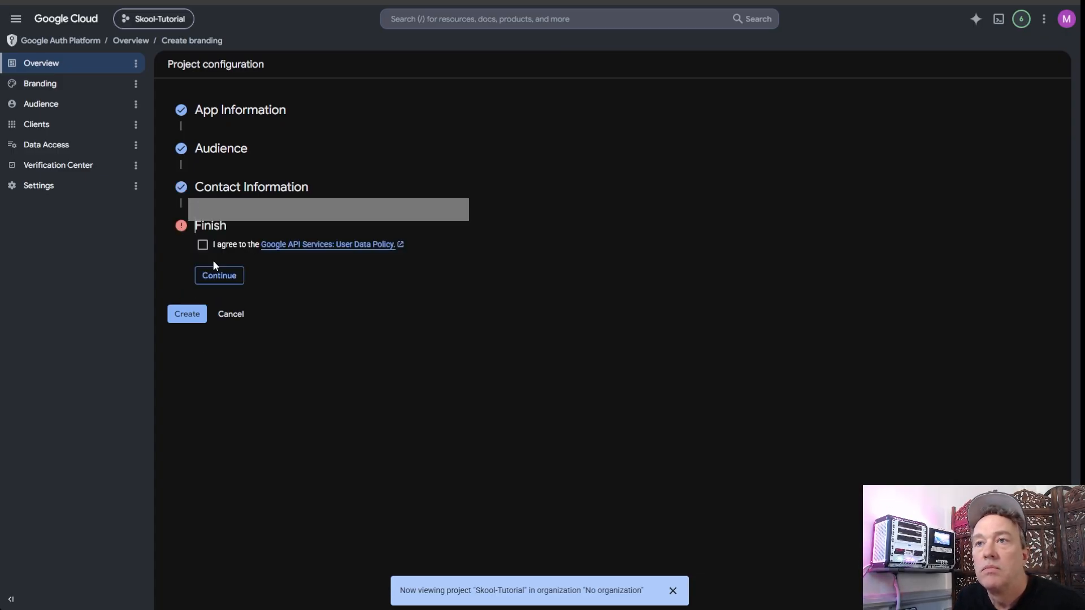
# Step: Agree to the Google API Services User Data Policy and create the OAuth configuration
pyautogui.click(202, 245)
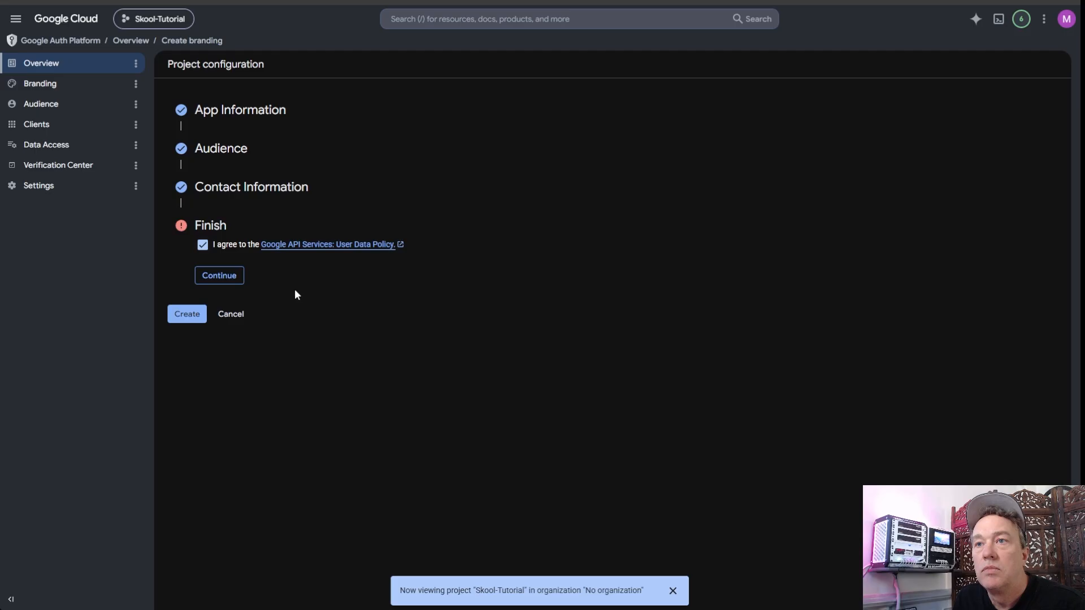
pyautogui.click(230, 277)
pyautogui.click(179, 263)
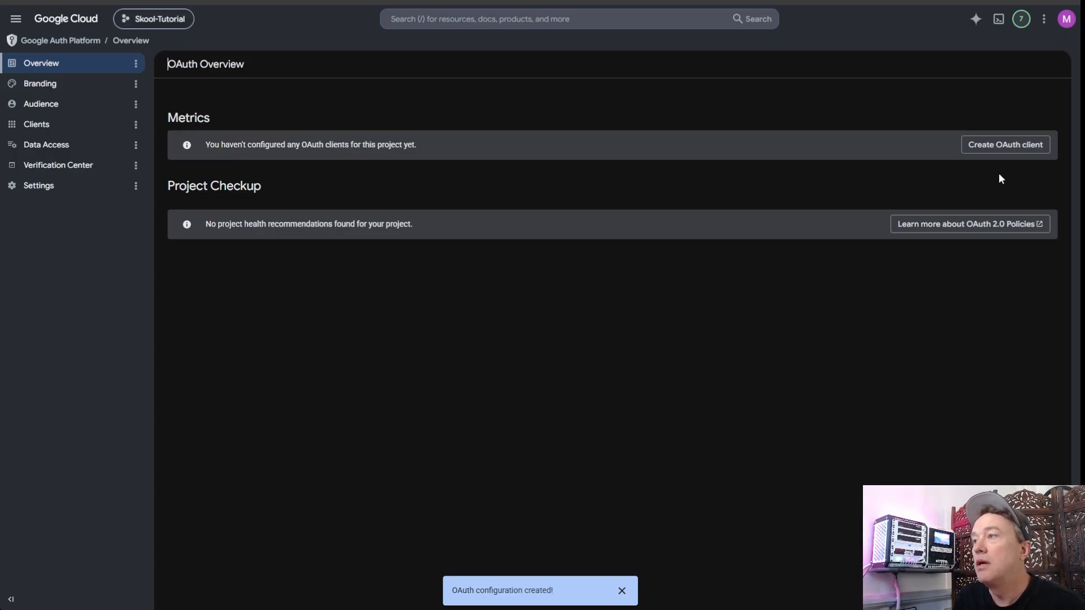
# Step: Start a new OAuth client with Web application as its application type
pyautogui.click(1021, 146)
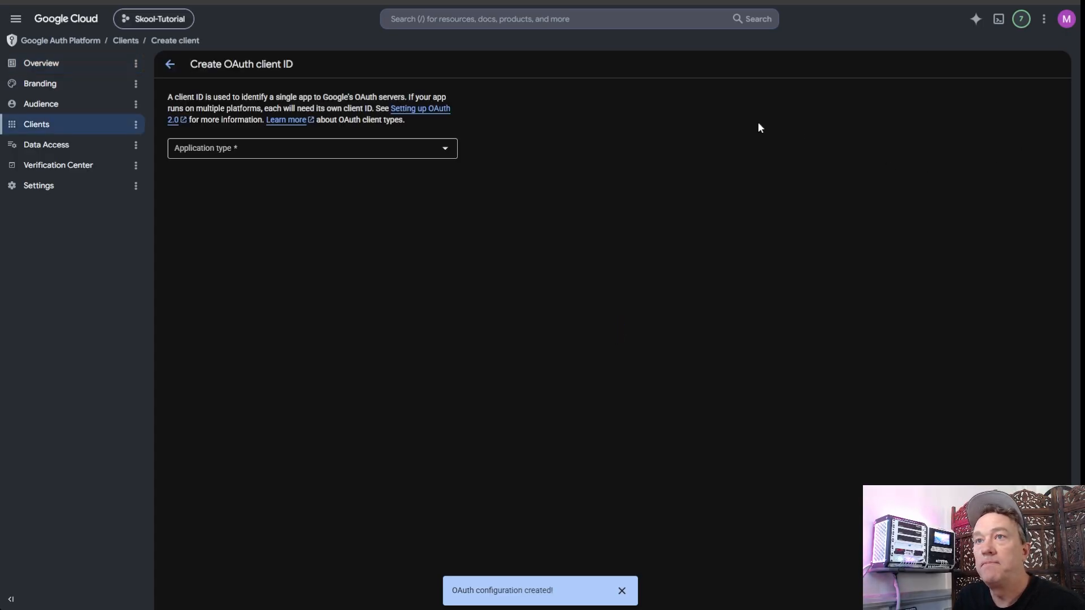
pyautogui.click(424, 151)
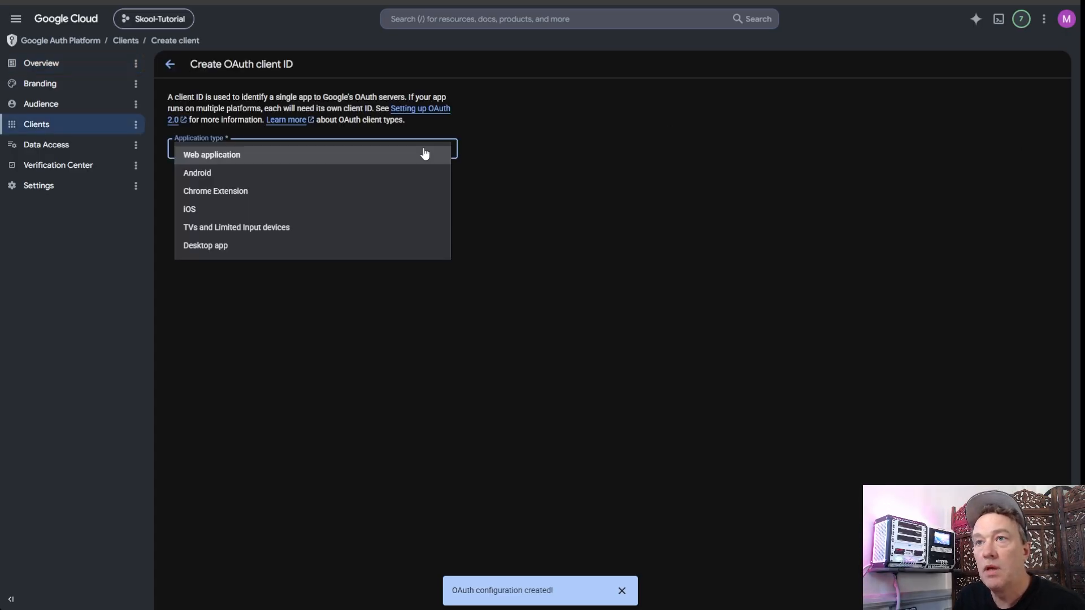
pyautogui.click(226, 156)
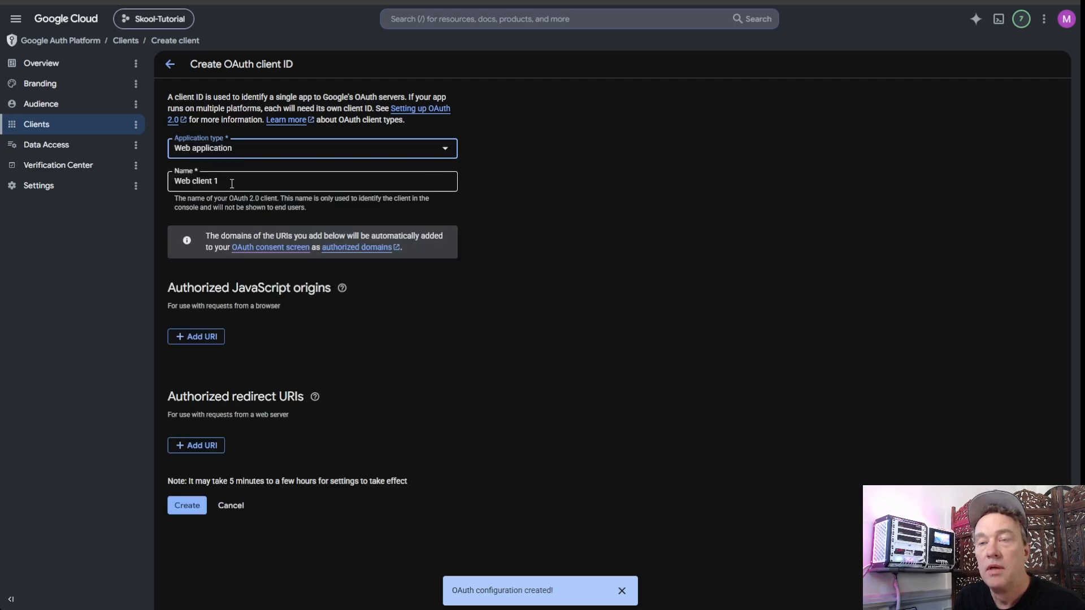
# Step: Name the OAuth client n8n-skool and add an empty authorized redirect URI entry
pyautogui.tripleClick(232, 183)
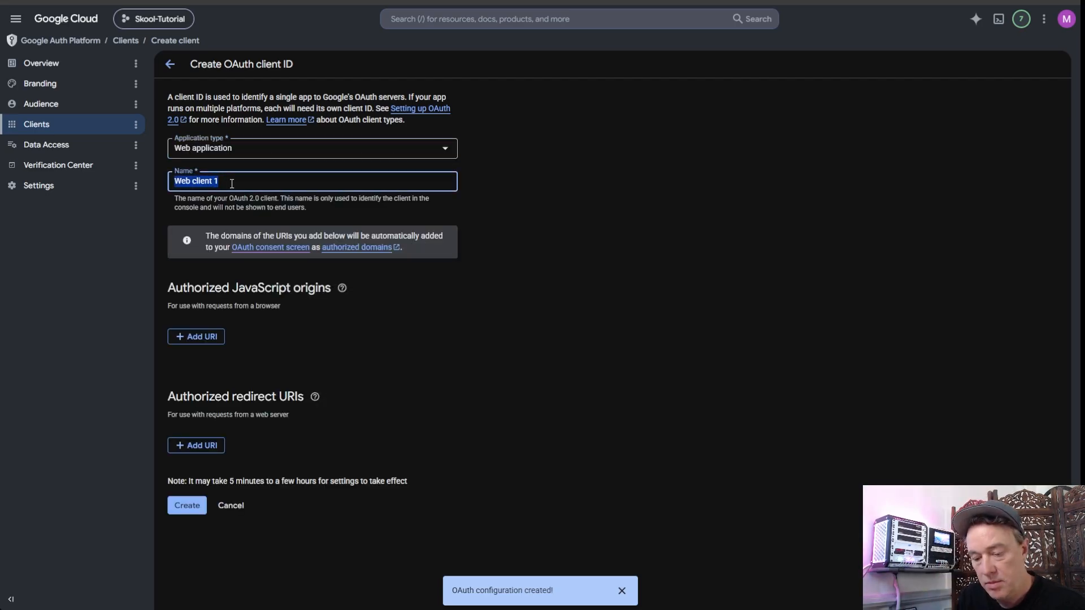
pyautogui.write('email')
pyautogui.press('BackSpace')
pyautogui.press('BackSpace')
pyautogui.press('BackSpace')
pyautogui.press('BackSpace')
pyautogui.press('BackSpace')
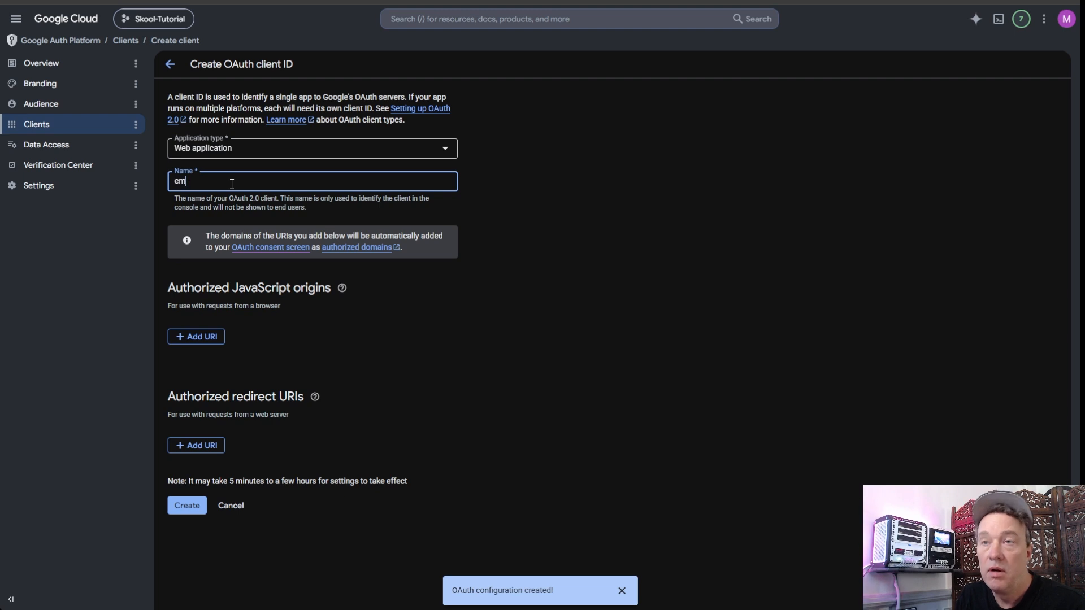
pyautogui.write('n8n')
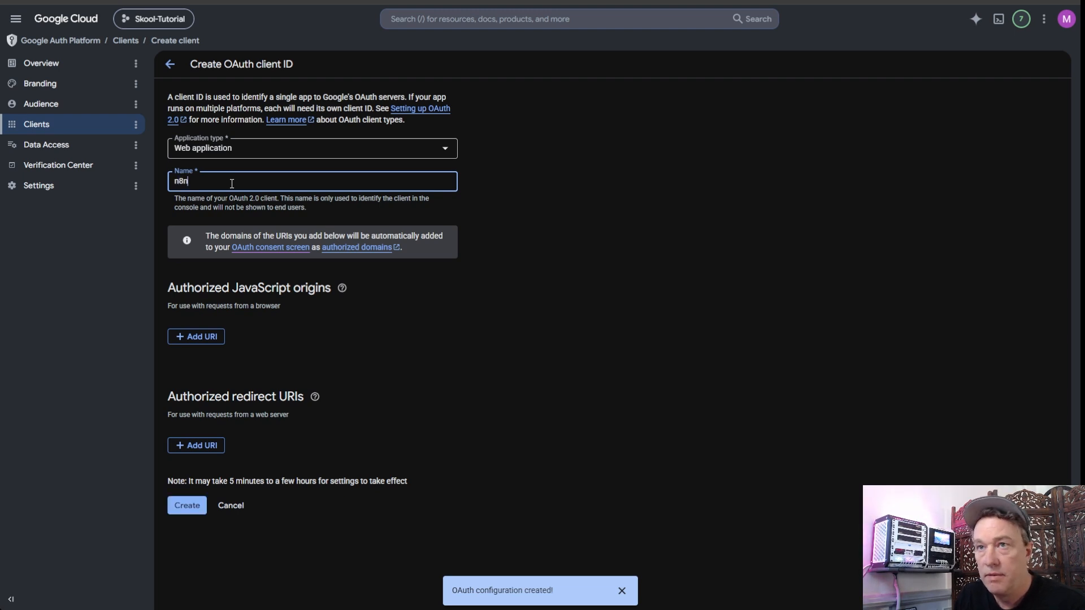
pyautogui.write('-sko')
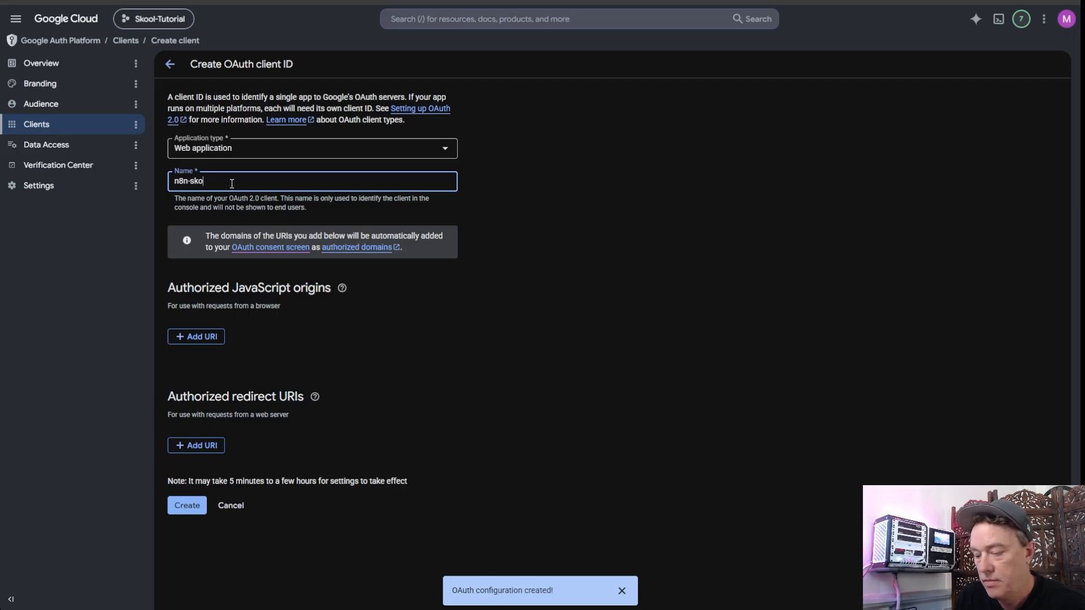
pyautogui.write('llol')
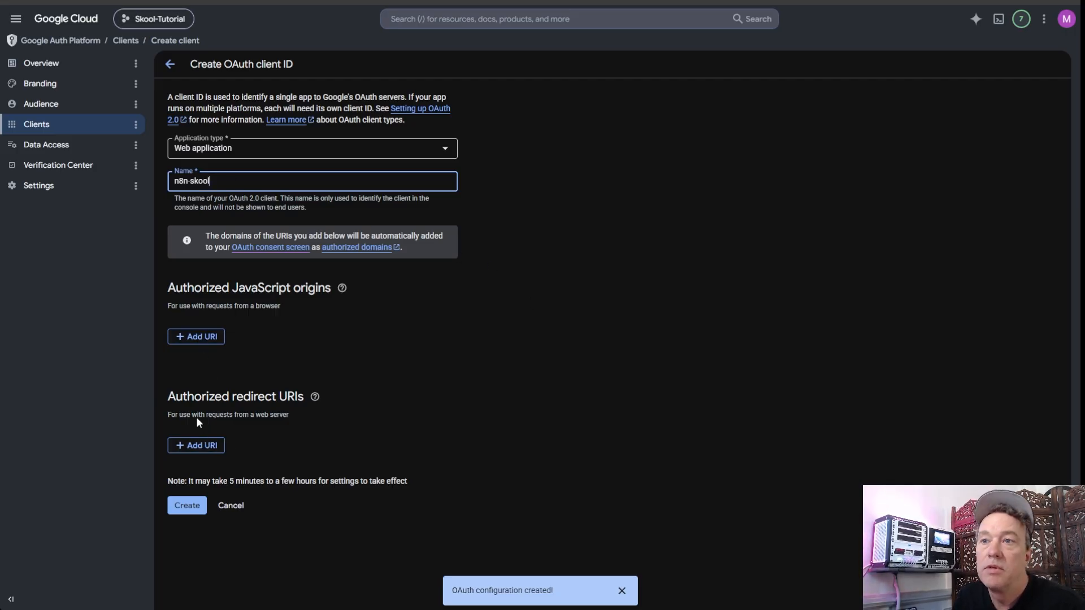
pyautogui.click(392, 350)
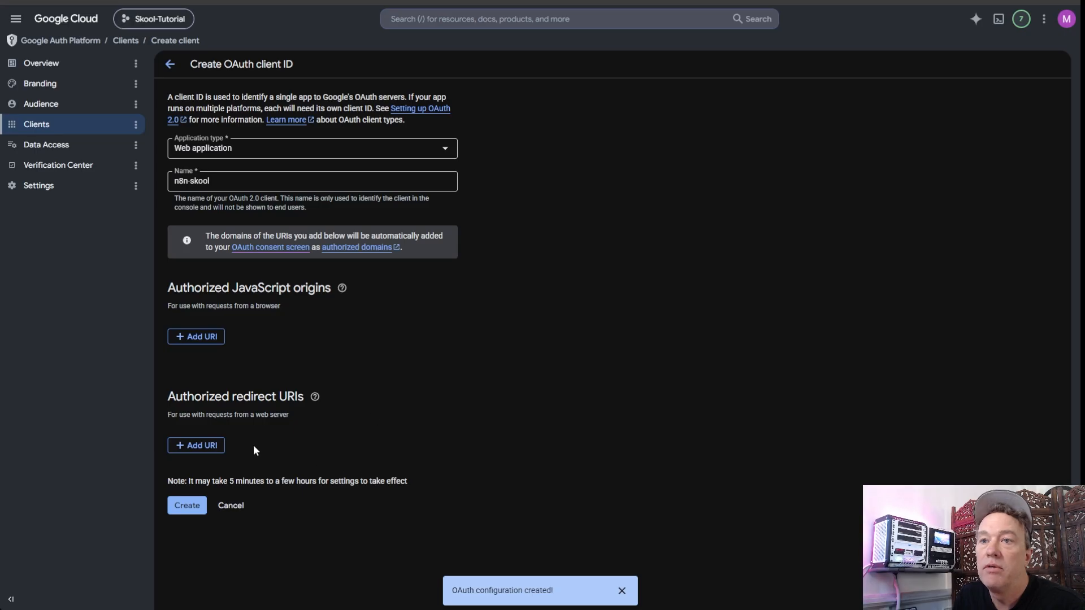
pyautogui.click(188, 447)
# Step: Switch to n8n, move the Gmail Get many messages node up in line with the Schedule Trigger, and open its credential setup
pyautogui.click(558, 342)
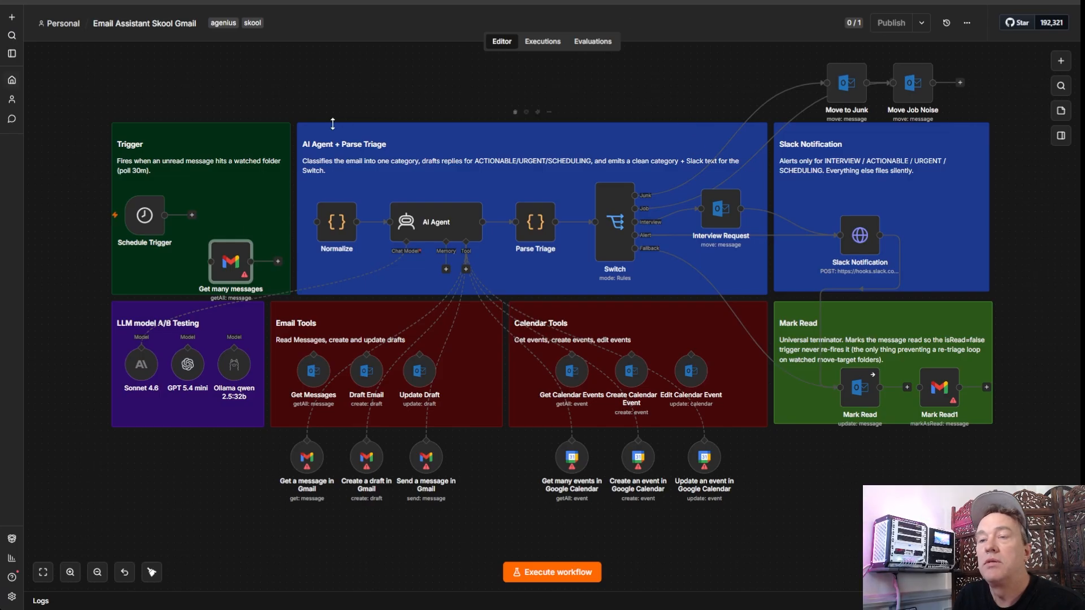
pyautogui.moveTo(224, 263); pyautogui.dragTo(224, 223)
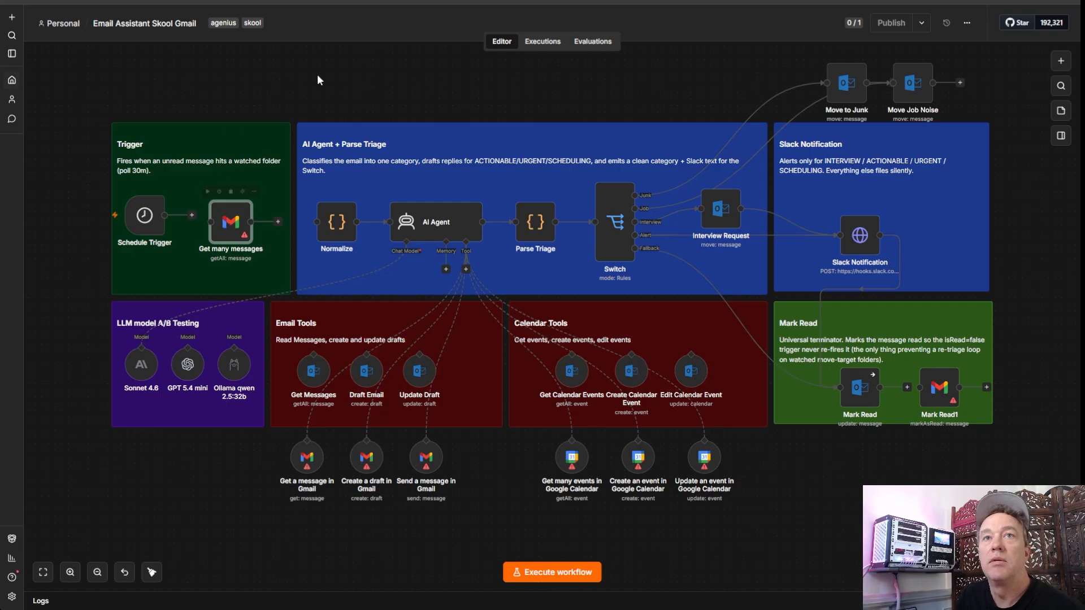
pyautogui.doubleClick(235, 219)
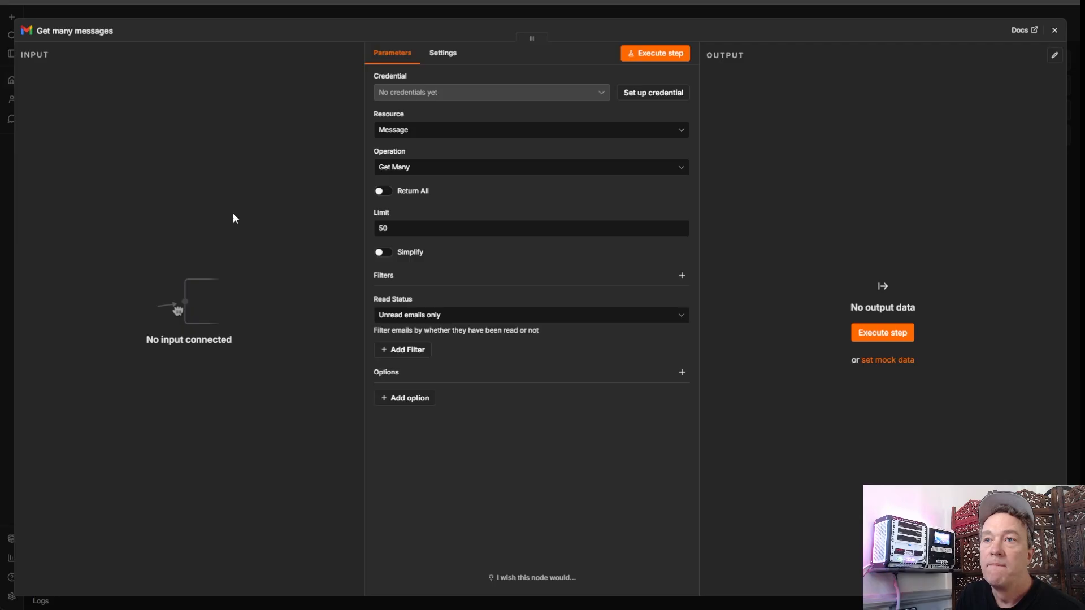
pyautogui.click(653, 95)
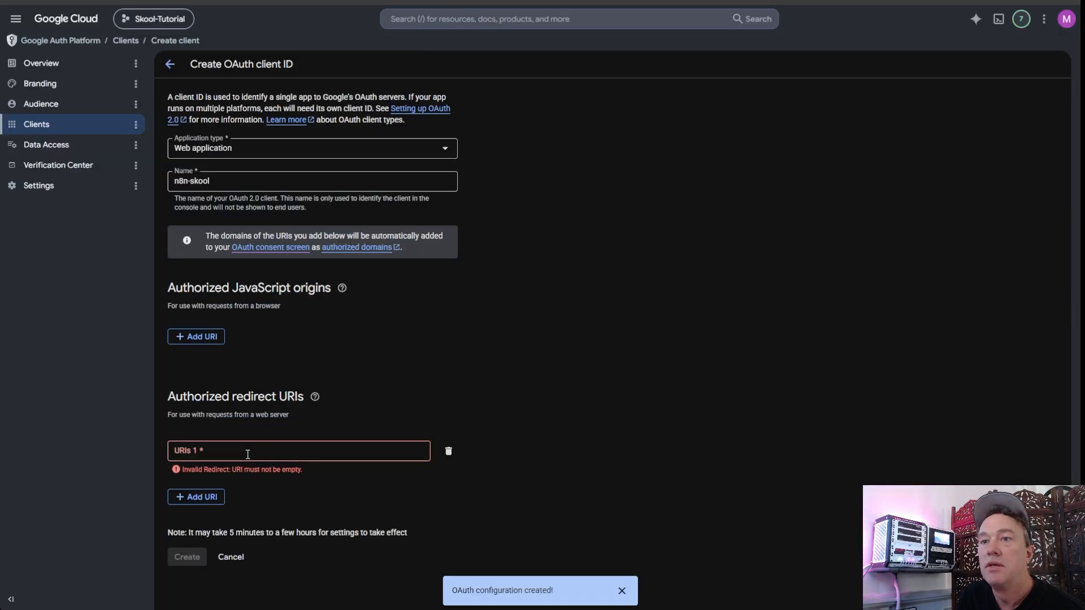
# Step: Paste n8n's OAuth redirect URL as the client's authorized redirect URI and create the n8n-skool OAuth client
pyautogui.click(248, 455)
pyautogui.hotkey('ctrl', 'v')
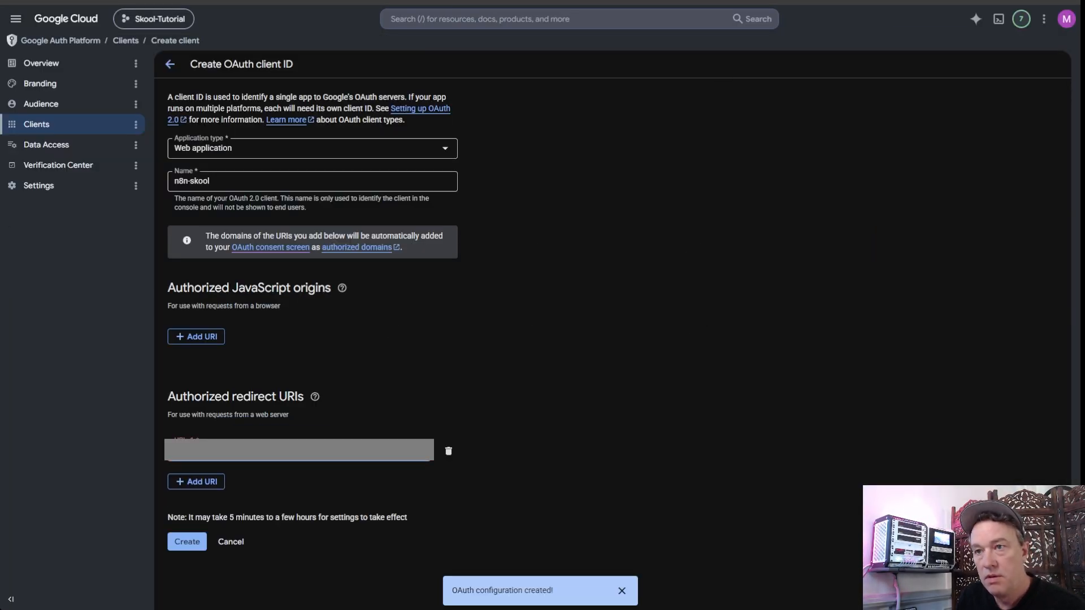
pyautogui.click(187, 542)
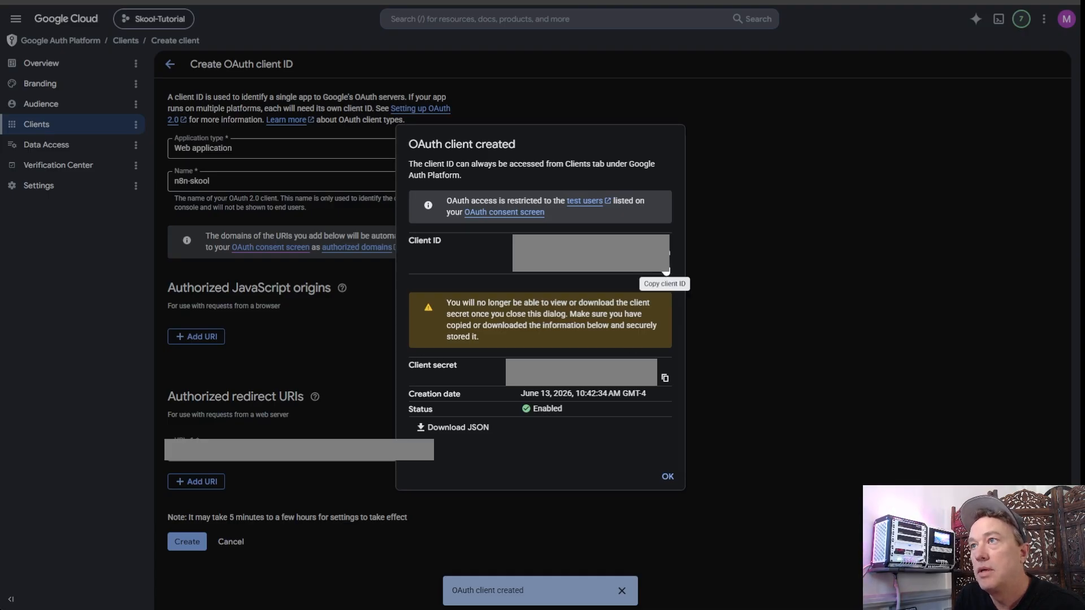
# Step: Copy the new client's ID and client secret into the Client ID and Client Secret fields of n8n's Gmail credential
pyautogui.click(665, 270)
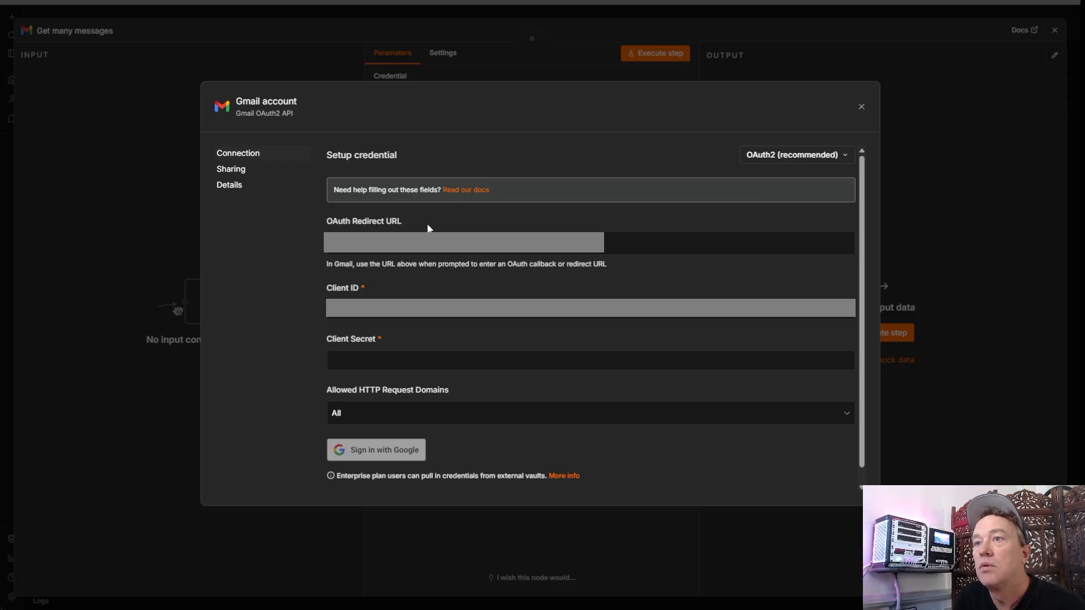
pyautogui.click(428, 308)
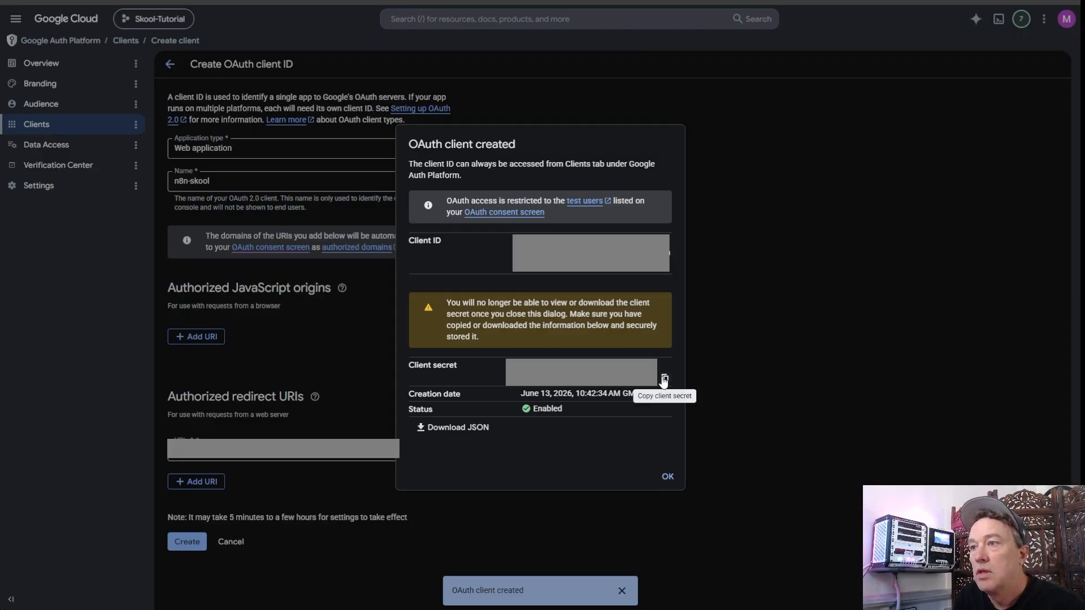
pyautogui.click(664, 379)
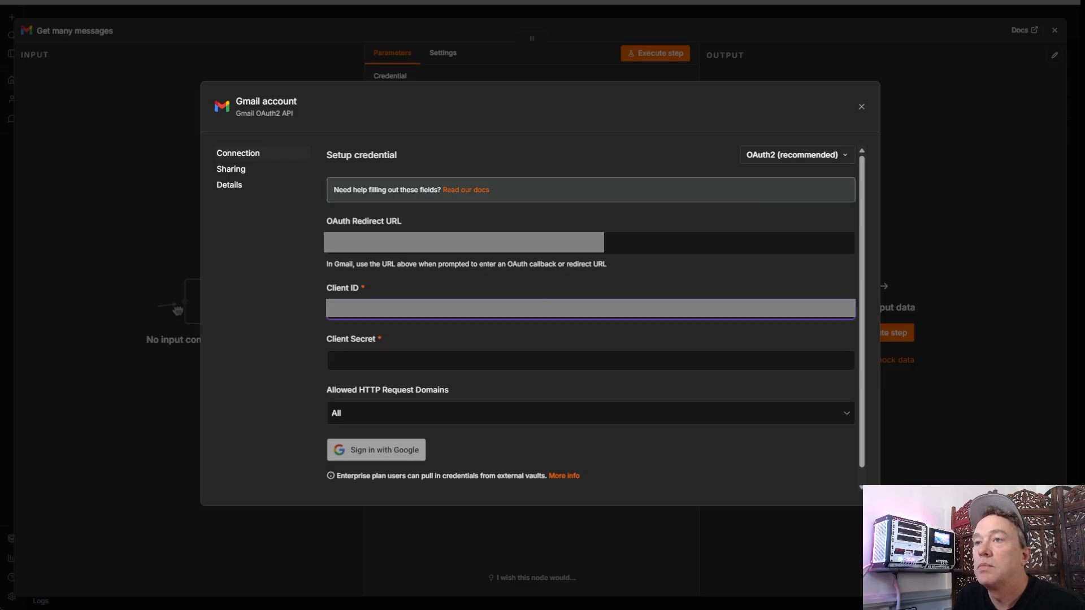
pyautogui.click(444, 362)
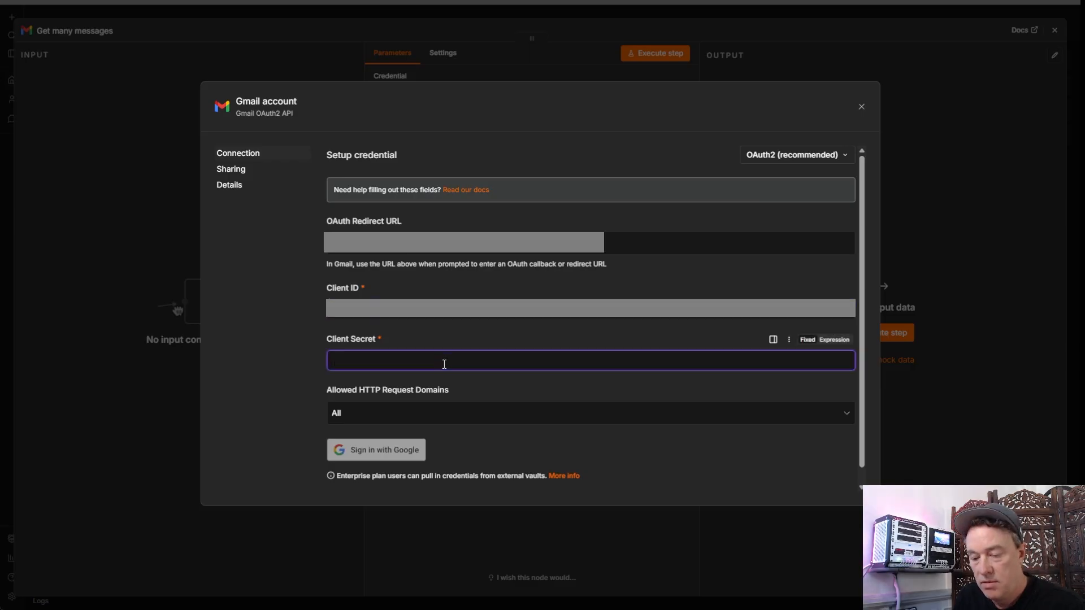
pyautogui.hotkey('ctrl', 'v')
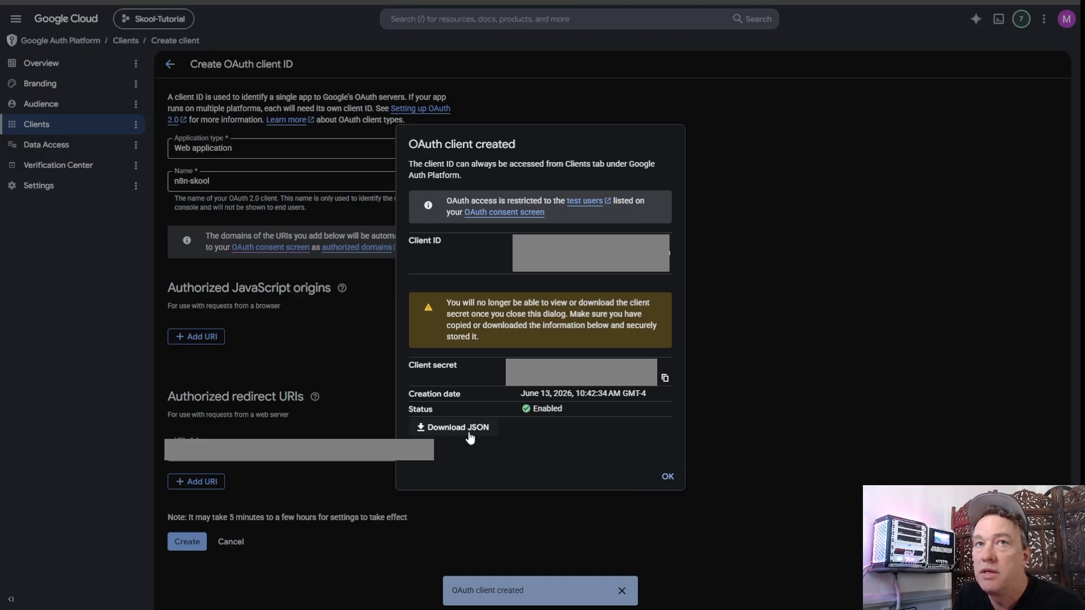
# Step: Return to Google Cloud, dismiss the created-client summary, and view the n8n-skool client's details
pyautogui.click(668, 478)
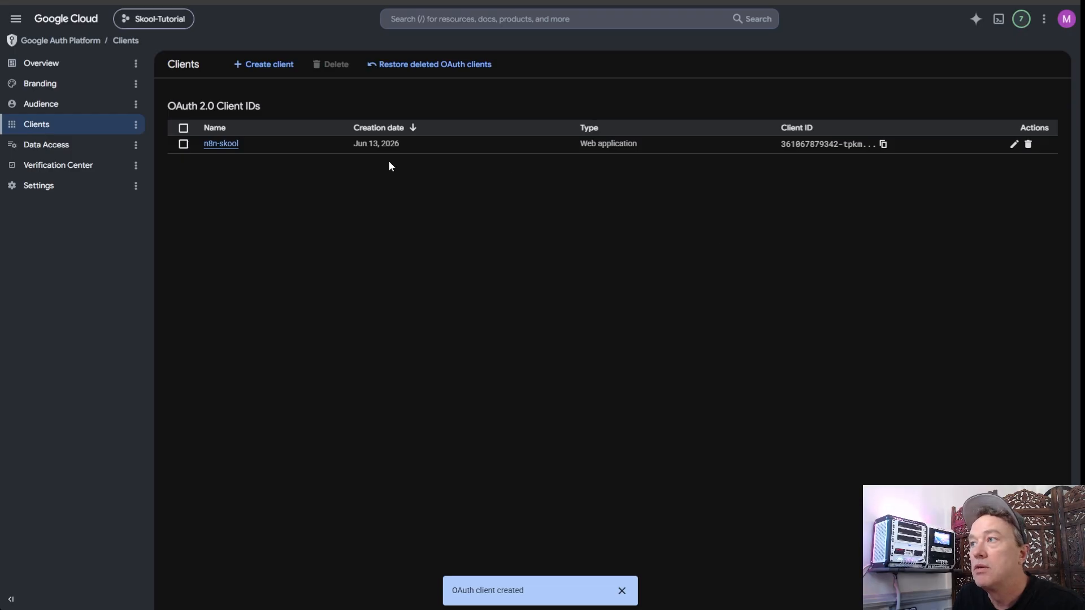
pyautogui.click(219, 145)
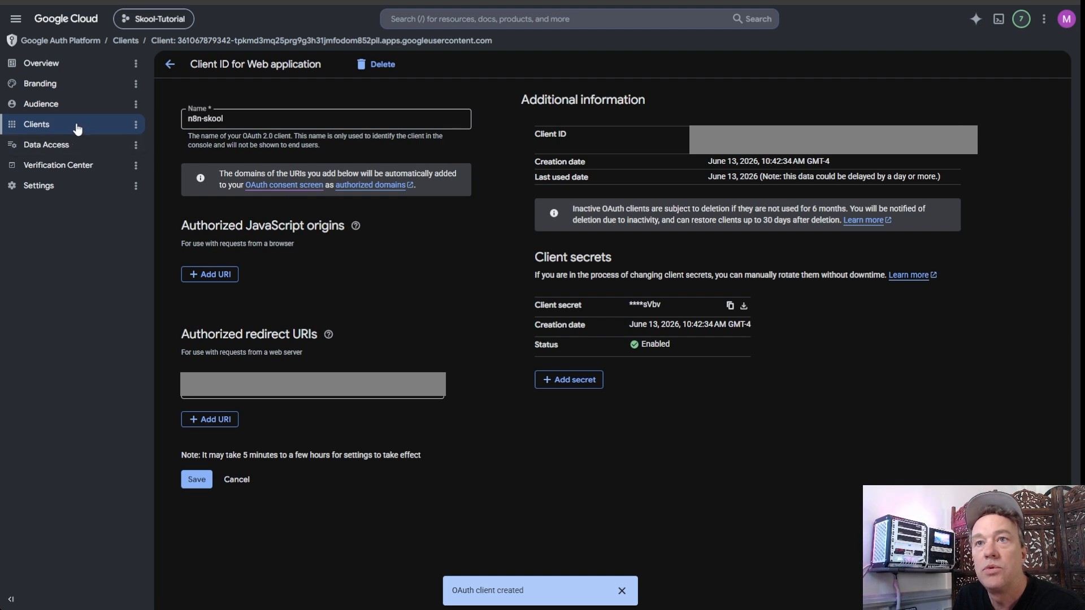
# Step: Open the scope selection for the project's data access and list 100 scopes per page
pyautogui.click(63, 145)
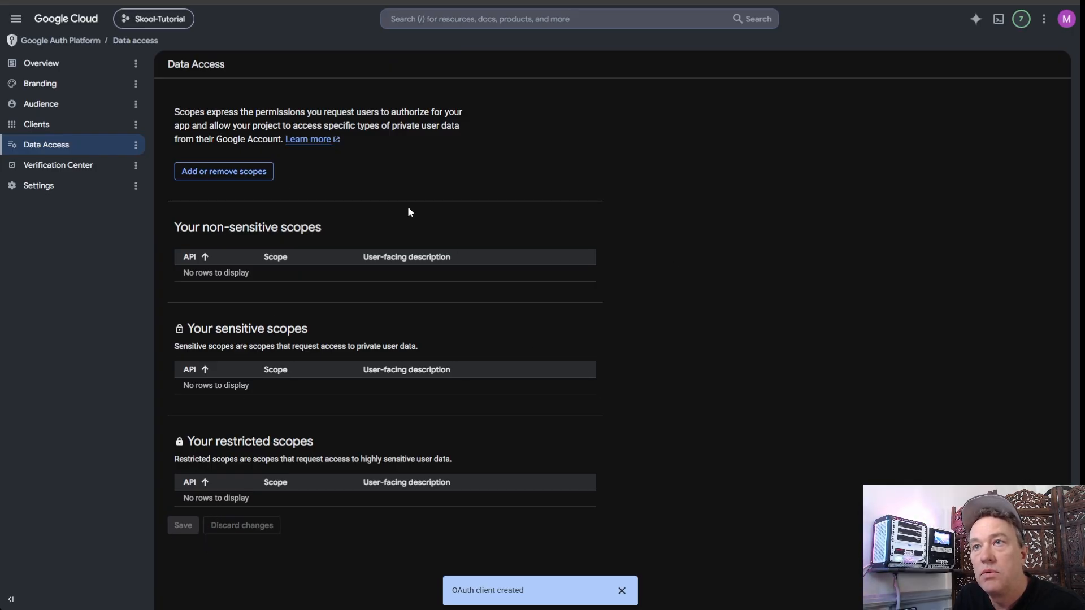
pyautogui.click(226, 171)
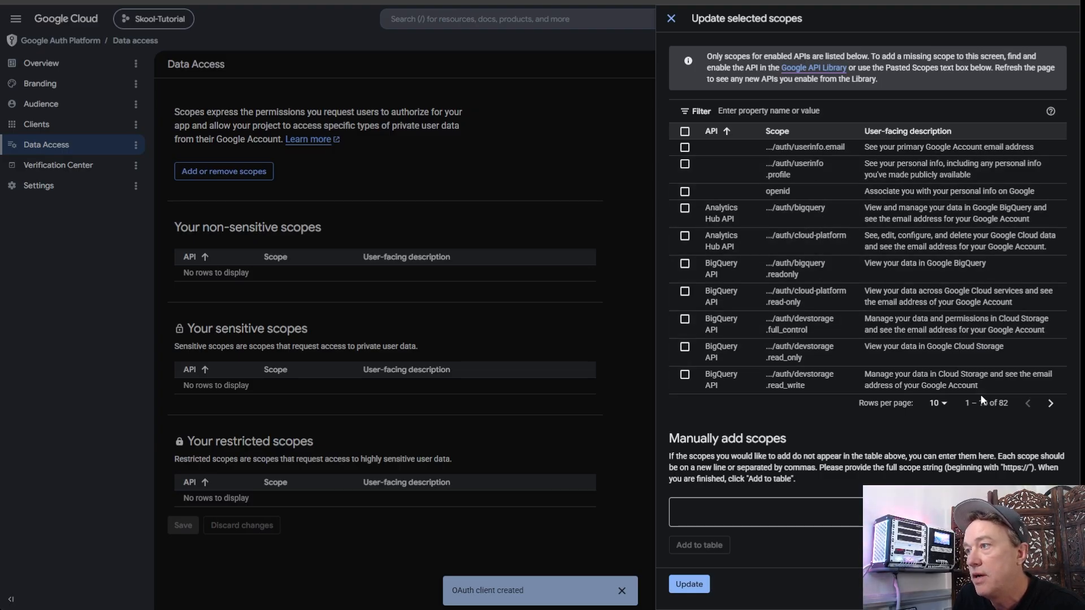
pyautogui.click(942, 403)
pyautogui.click(933, 482)
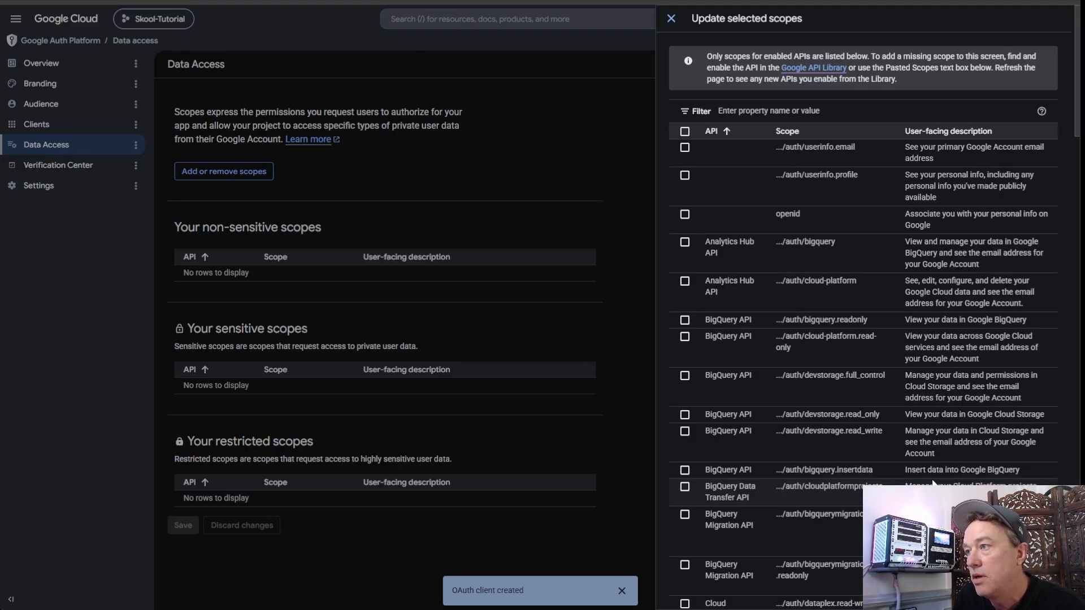
pyautogui.scroll(-20, 744, 277)
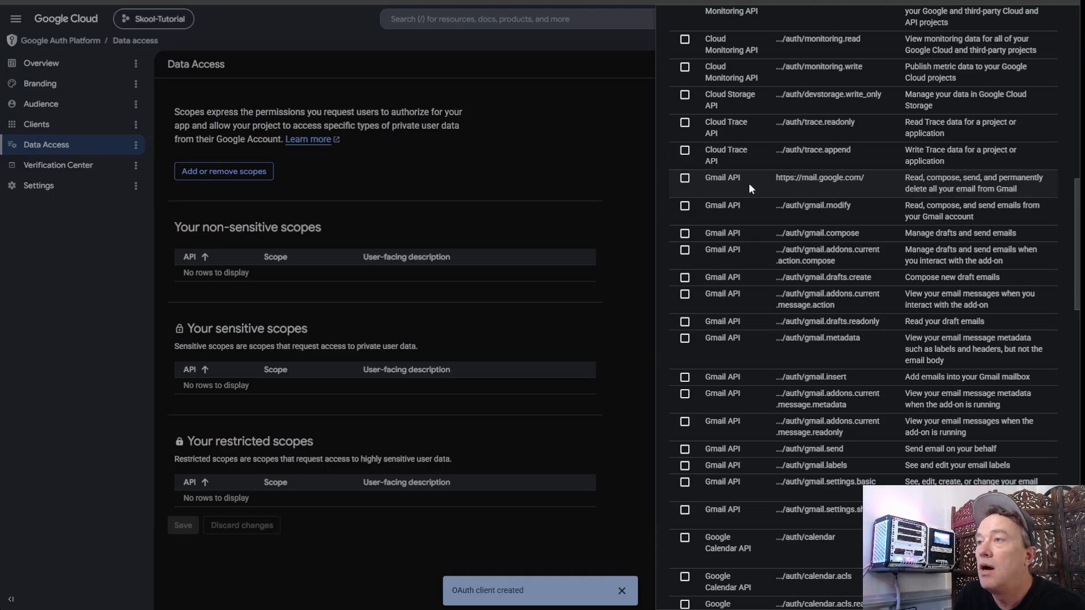
pyautogui.click(684, 179)
pyautogui.click(684, 206)
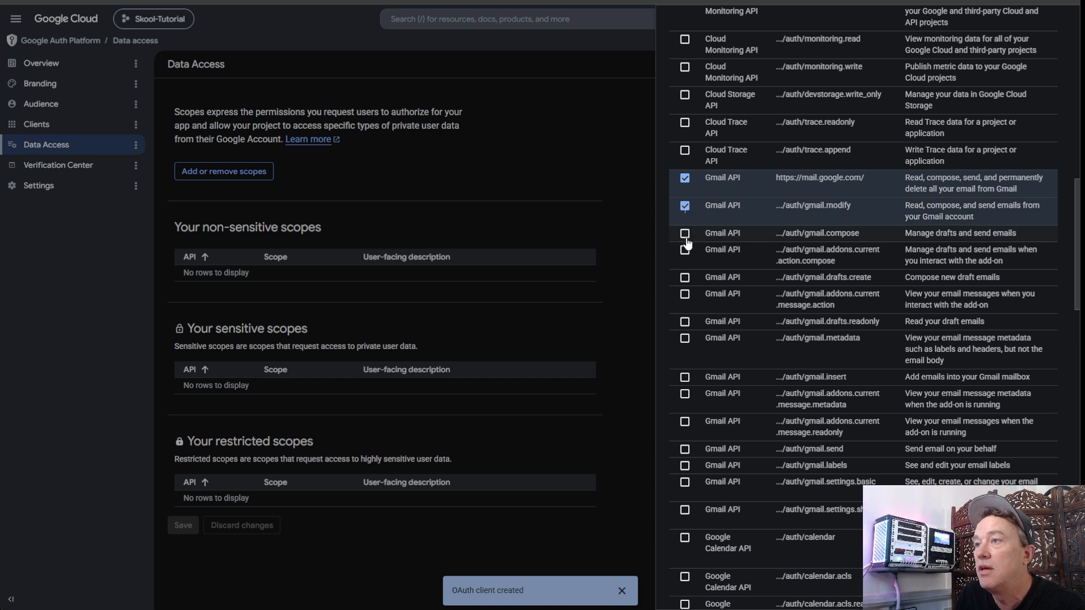
pyautogui.click(684, 234)
pyautogui.click(685, 251)
pyautogui.click(685, 278)
pyautogui.click(685, 294)
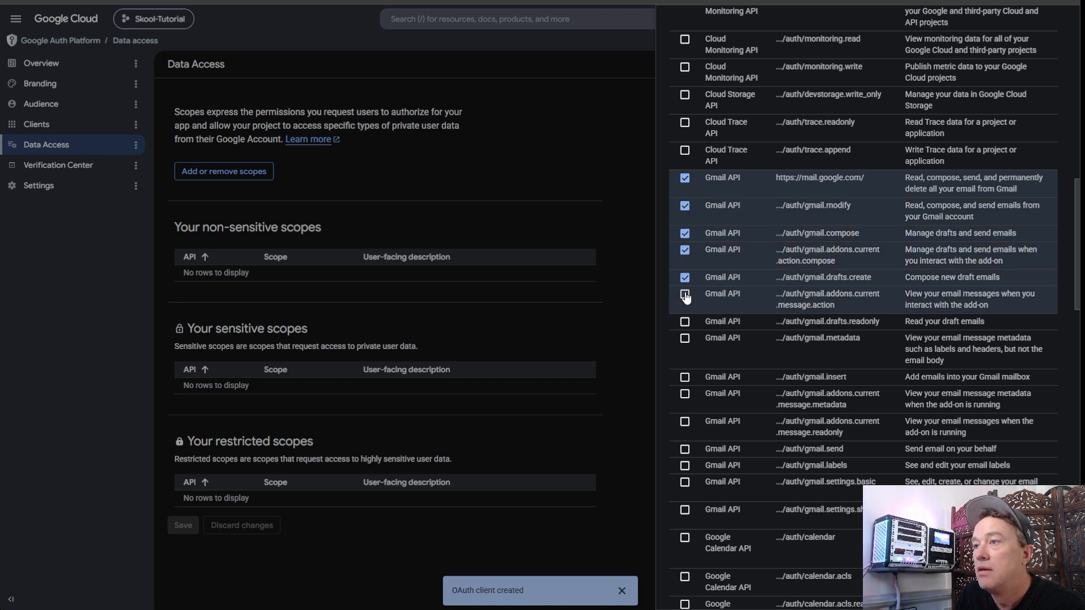
pyautogui.click(685, 321)
pyautogui.click(684, 339)
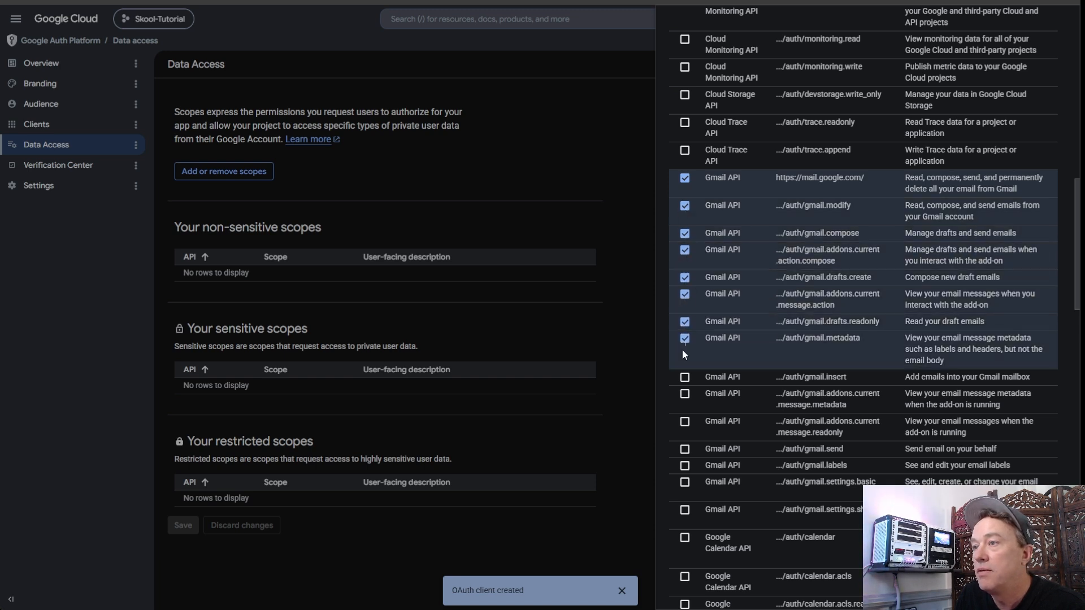
pyautogui.click(684, 378)
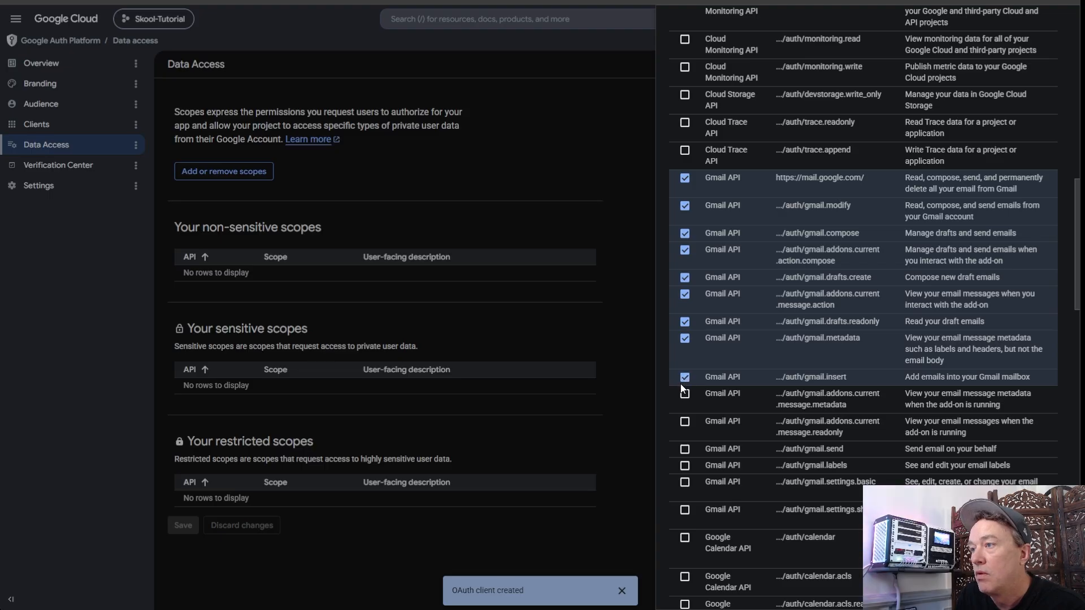
# Step: Include the remaining Gmail, Calendar, Docs, Drive and Sheets API scopes, then update the selection and save the data access changes
pyautogui.scroll(6, 750, 415)
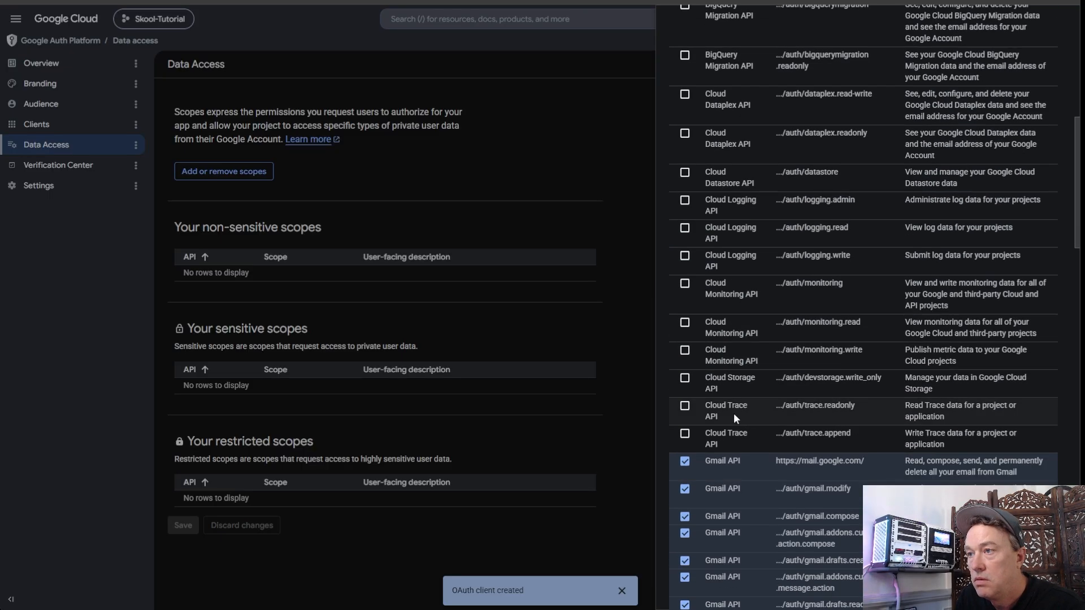
pyautogui.scroll(9, 757, 325)
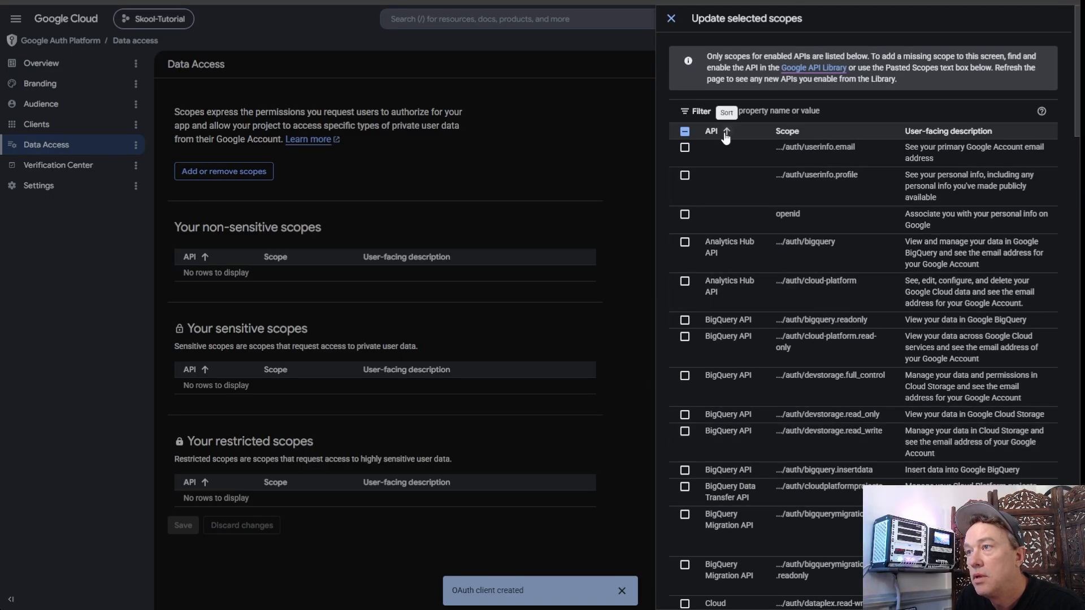
pyautogui.scroll(-15, 754, 278)
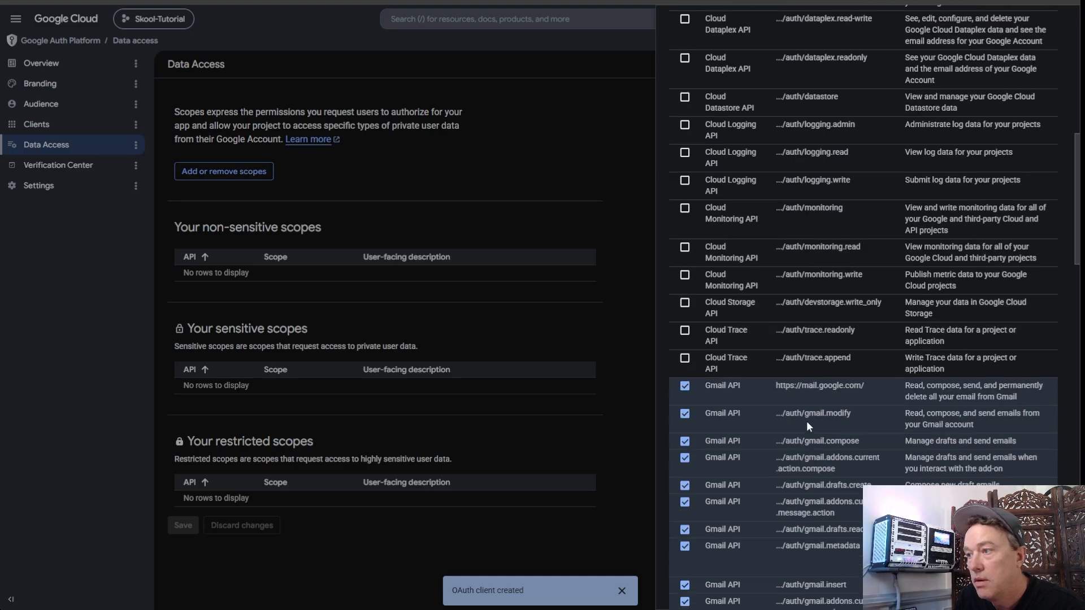
pyautogui.scroll(-15, 802, 412)
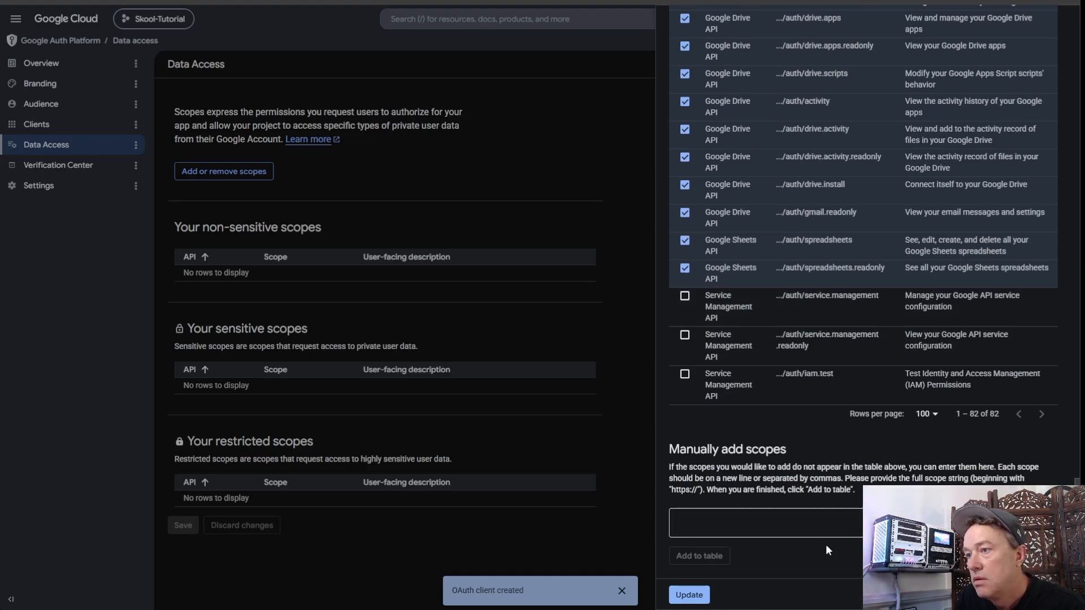
pyautogui.click(696, 596)
pyautogui.scroll(-10, 678, 260)
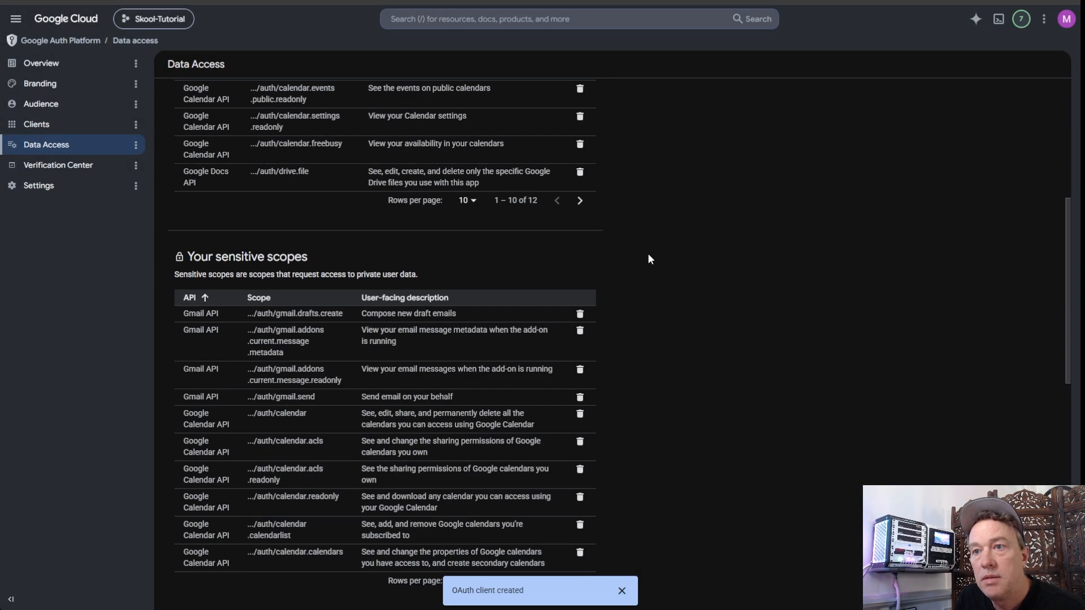
pyautogui.scroll(-7, 661, 260)
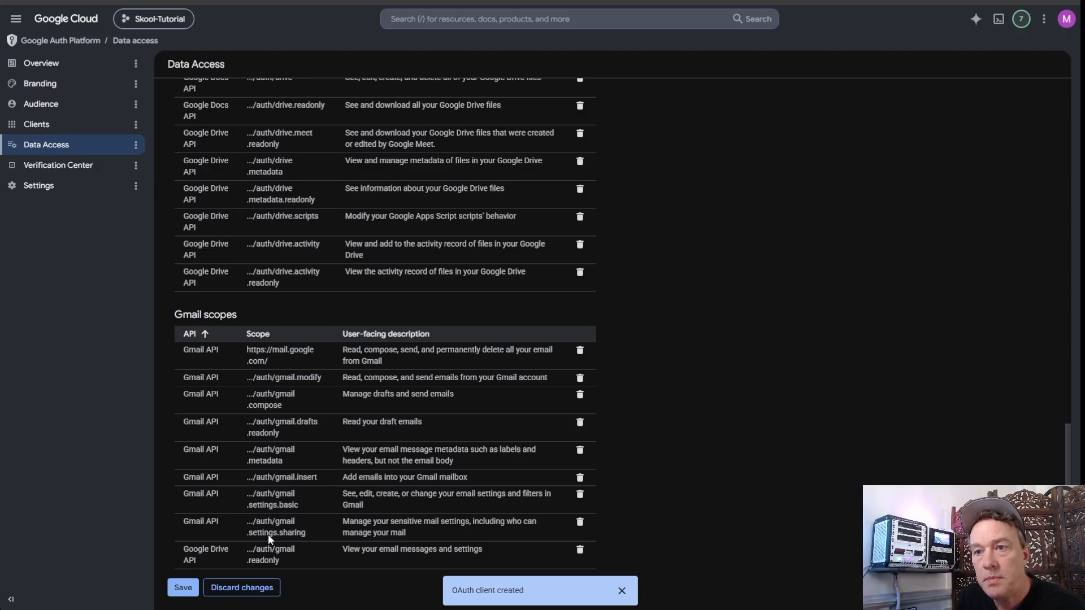
pyautogui.click(185, 588)
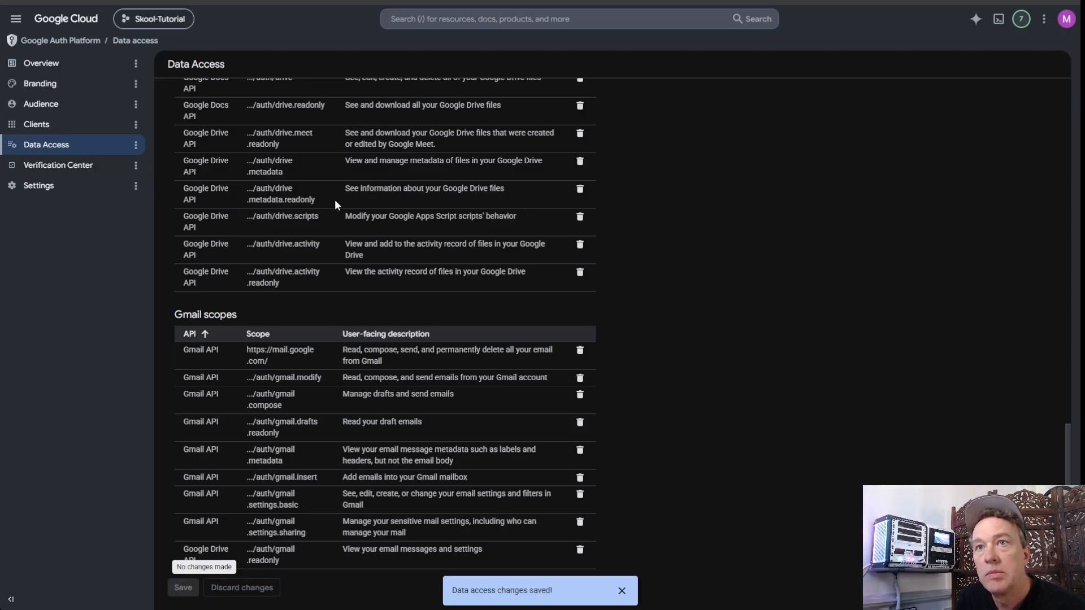
# Step: Review the verification status, the saved data access scopes and the n8n-skool client
pyautogui.click(63, 167)
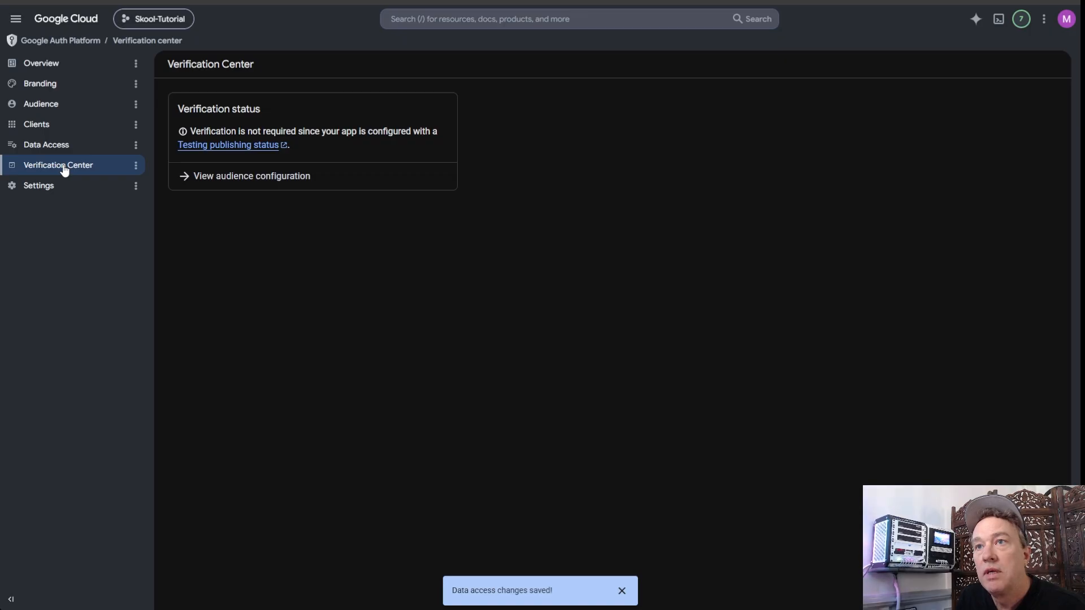
pyautogui.click(65, 147)
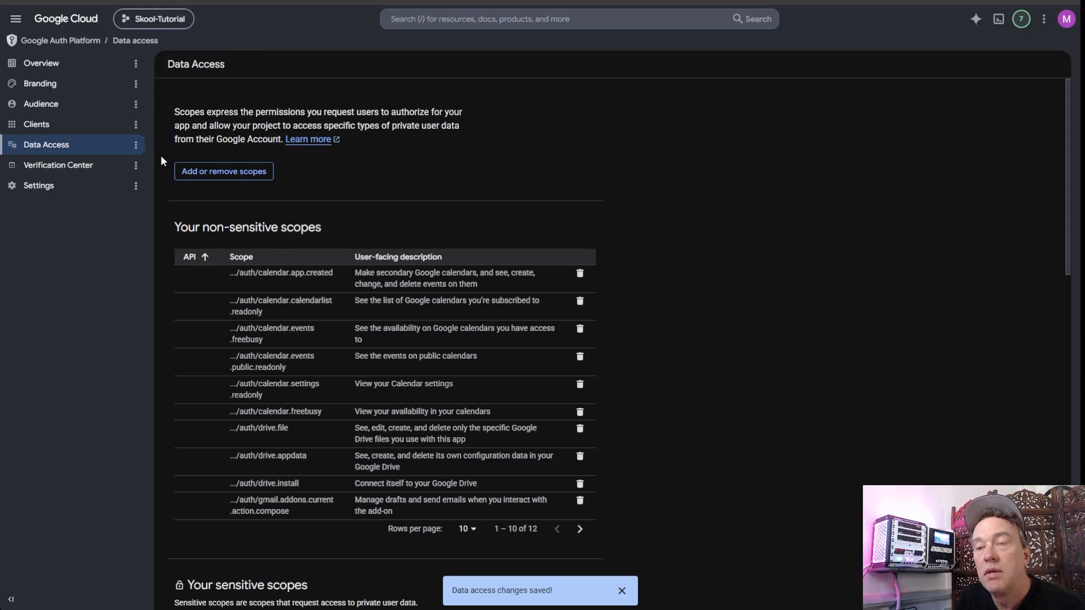
pyautogui.scroll(-4, 364, 185)
pyautogui.scroll(-5, 356, 192)
pyautogui.scroll(5, 351, 195)
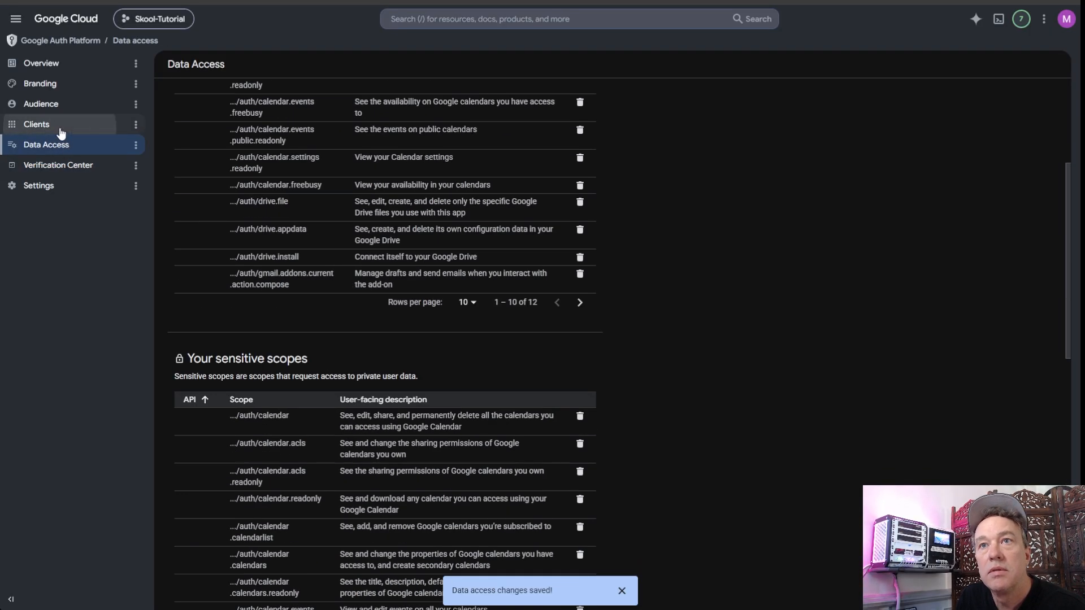
pyautogui.click(59, 128)
pyautogui.click(219, 144)
# Step: Add the Google account's e-mail address as a test user for the app's audience
pyautogui.click(53, 104)
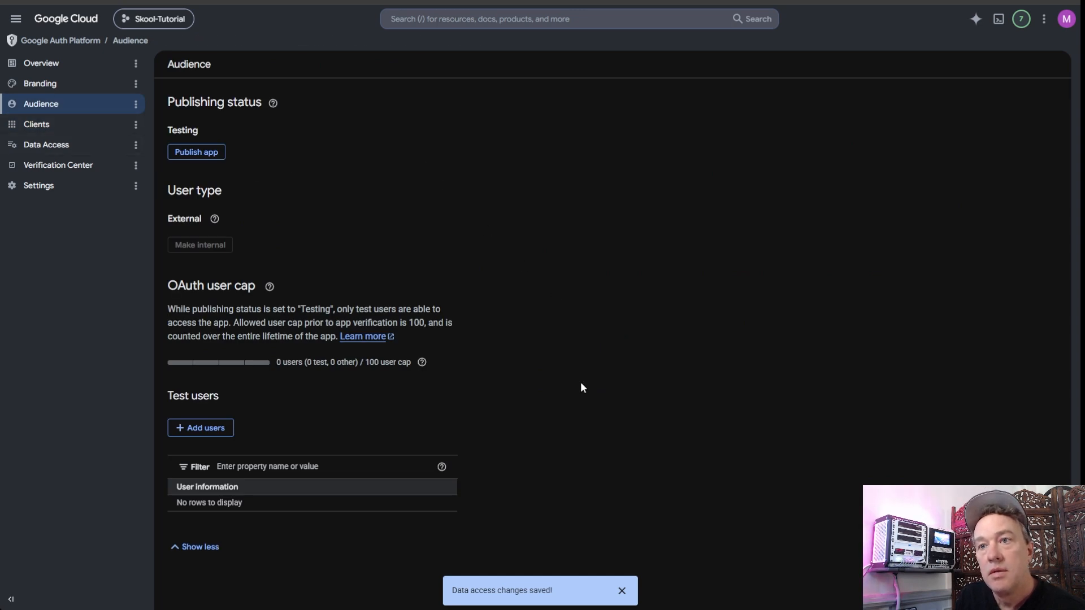
pyautogui.click(201, 431)
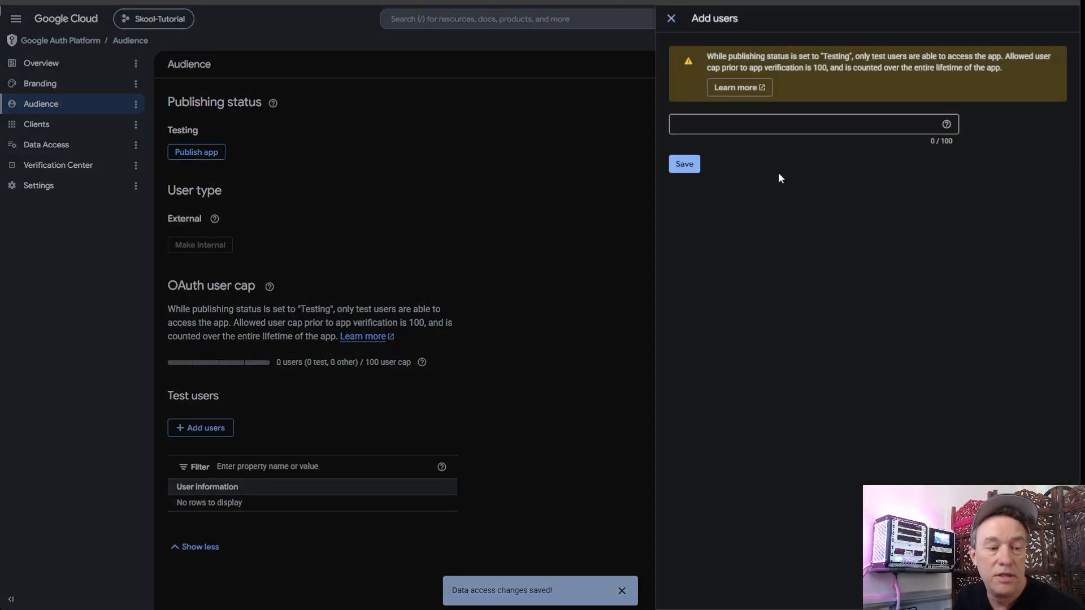
pyautogui.click(794, 129)
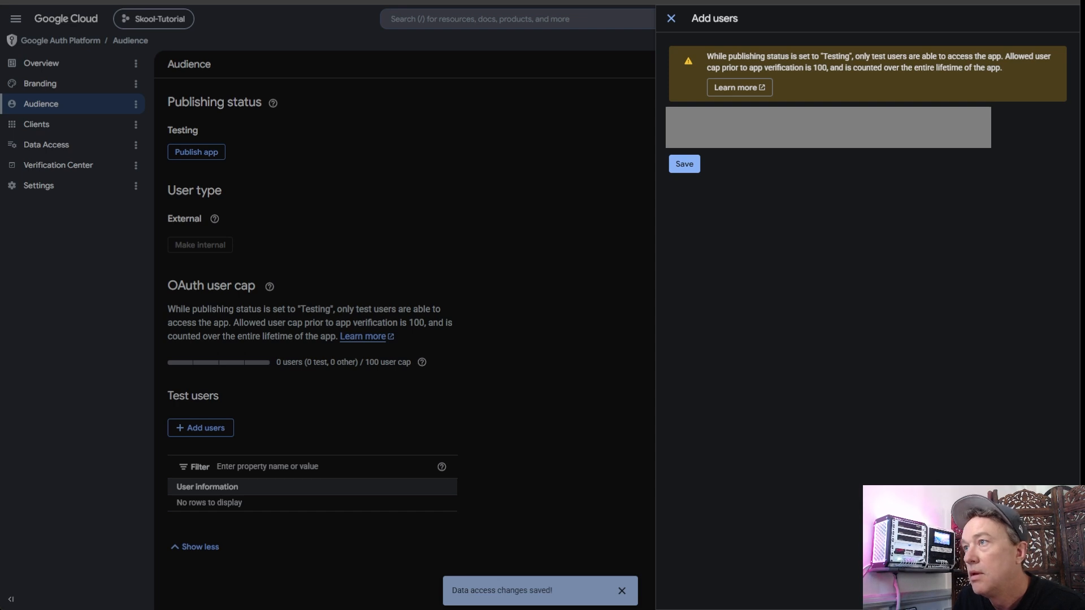
pyautogui.press('Return')
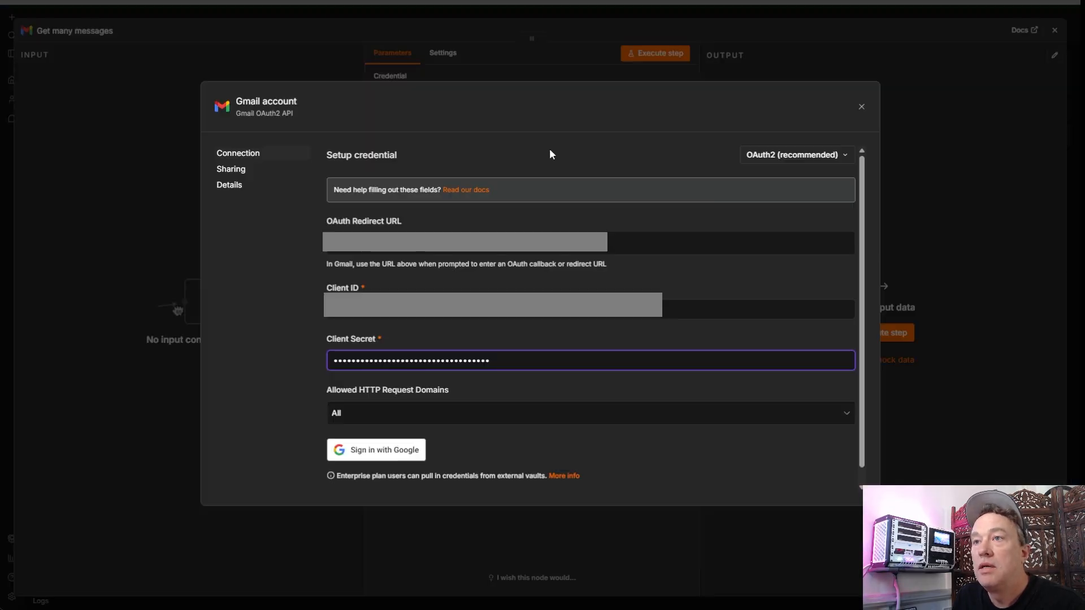
# Step: Switch to n8n, connect the Gmail credential by signing in with Google, and close the credential setup
pyautogui.click(549, 148)
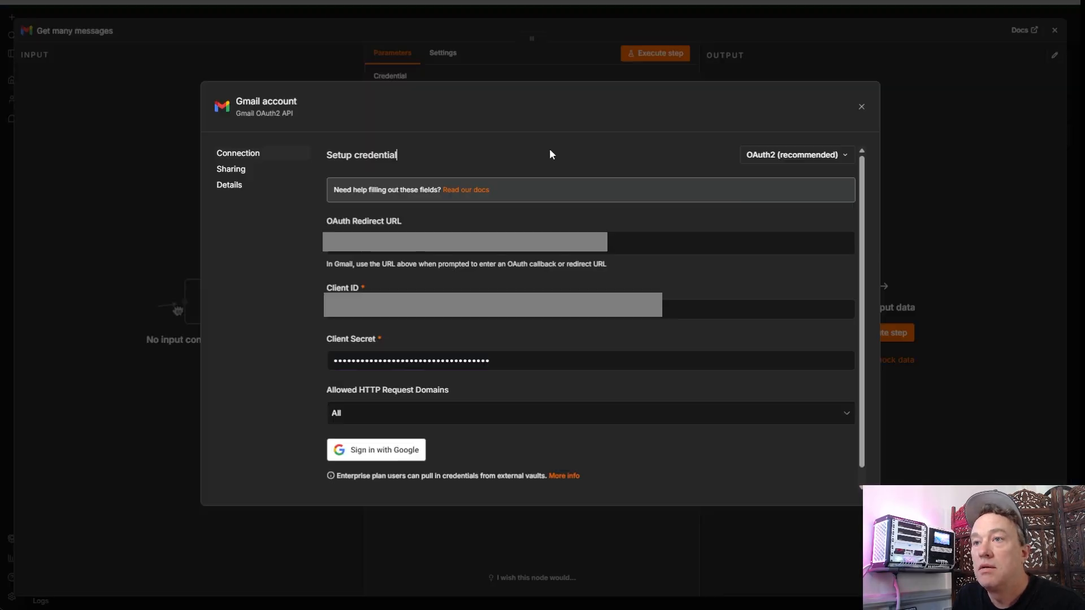
pyautogui.click(390, 457)
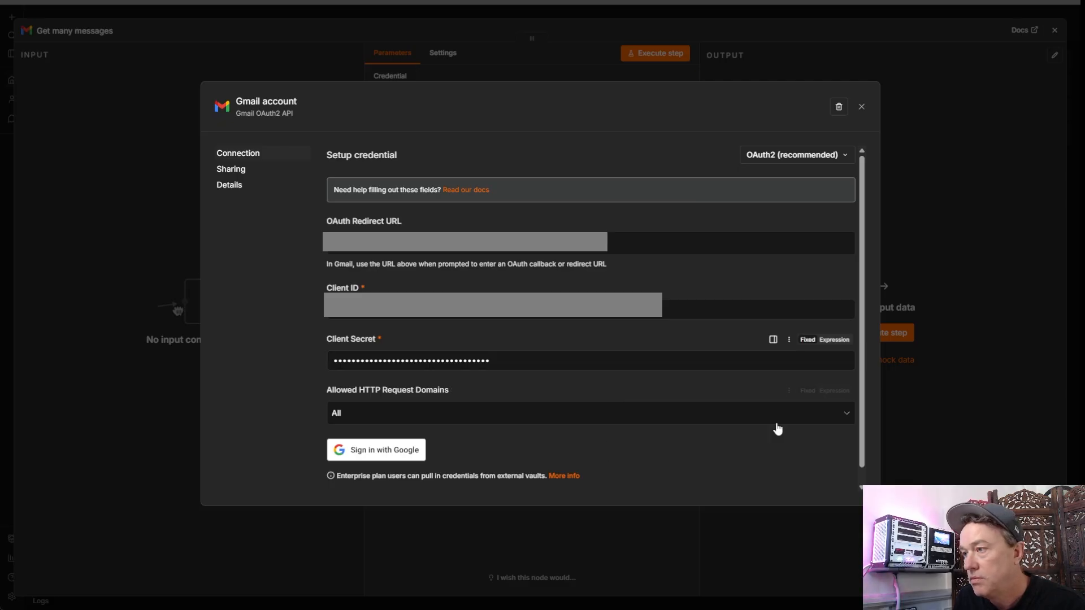
pyautogui.click(1007, 382)
pyautogui.press('Escape')
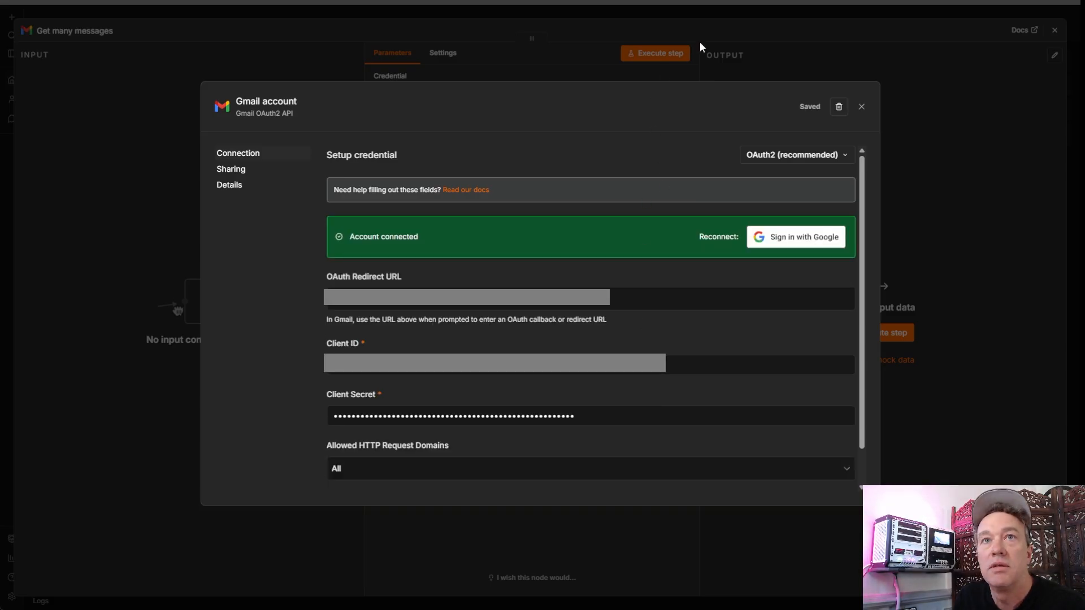
pyautogui.click(861, 107)
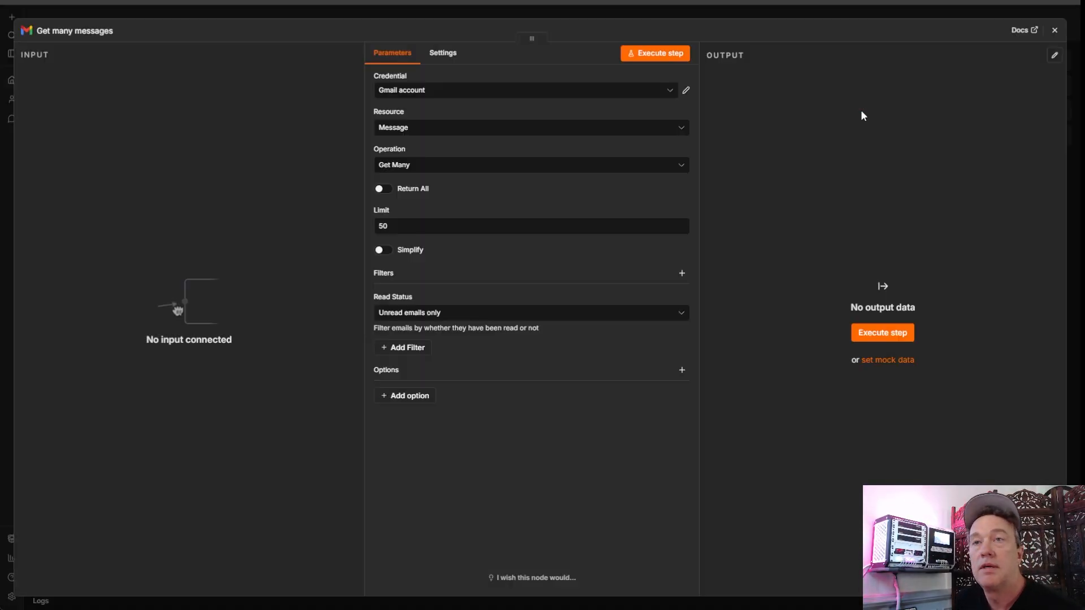